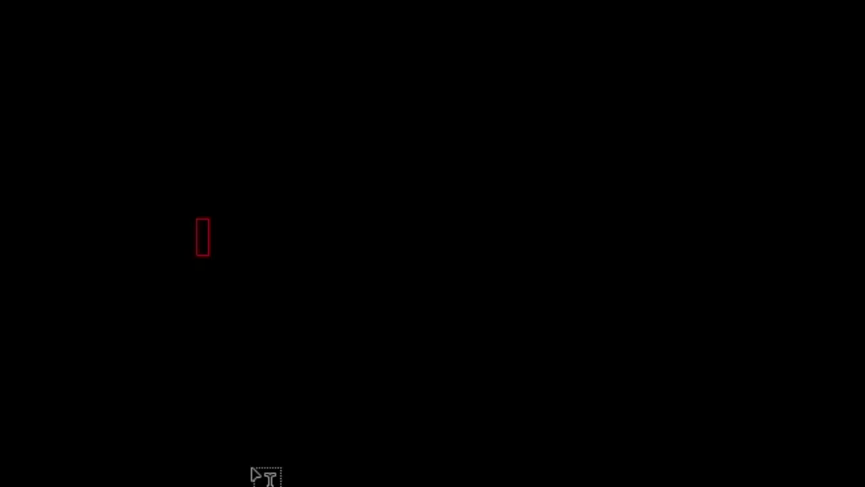
Step: Enter the three-line title "how to make", "the bubble bass on", "SERUM. :)" in the empty text box
{"action": "type", "text": "how to mn"}
{"action": "key", "text": "BackSpace"}
{"action": "type", "text": "akje"}
{"action": "key", "text": "BackSpace"}
{"action": "key", "text": "BackSpace"}
{"action": "type", "text": "e t"}
{"action": "key", "text": "BackSpace"}
{"action": "key", "text": "Return"}
{"action": "type", "text": "the bub"}
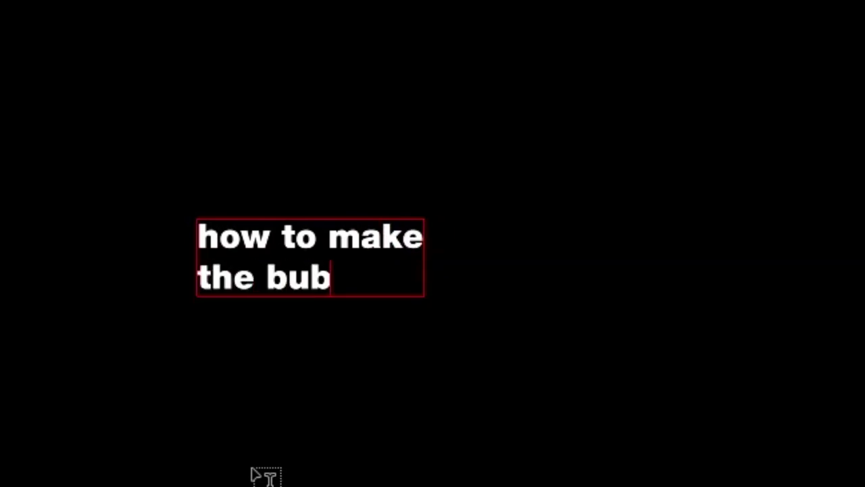
{"action": "type", "text": "ble bass"}
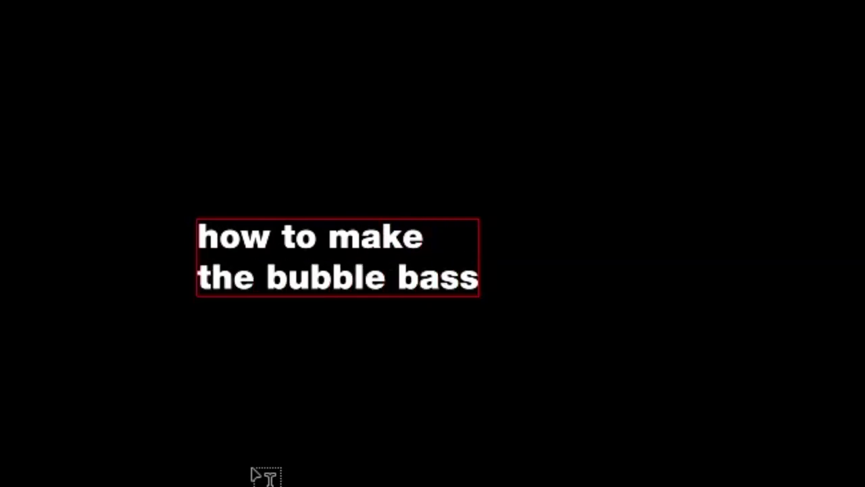
{"action": "type", "text": " on"}
{"action": "key", "text": "Return"}
{"action": "type", "text": "SERUM. :)"}
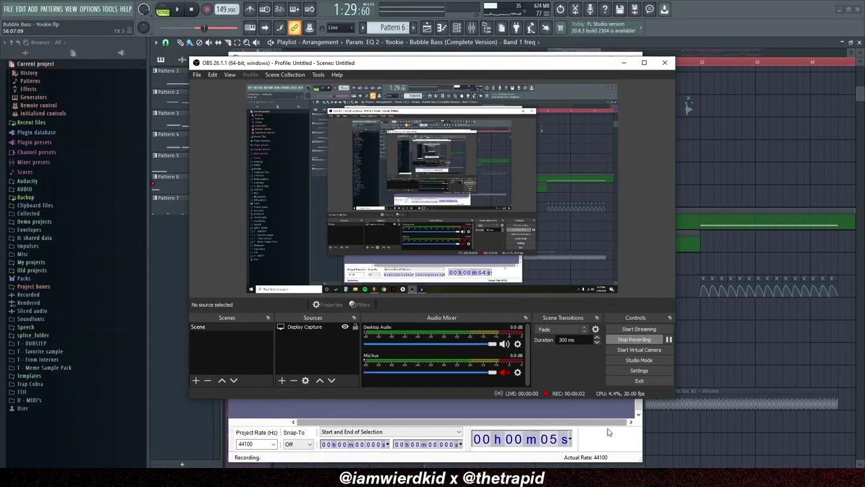
Step: Bring the FL Studio project forward, filter the channel rack to Unsorted and open the BUBBLE SERUM channel's synth
{"action": "left_click", "coordinate": [581, 405]}
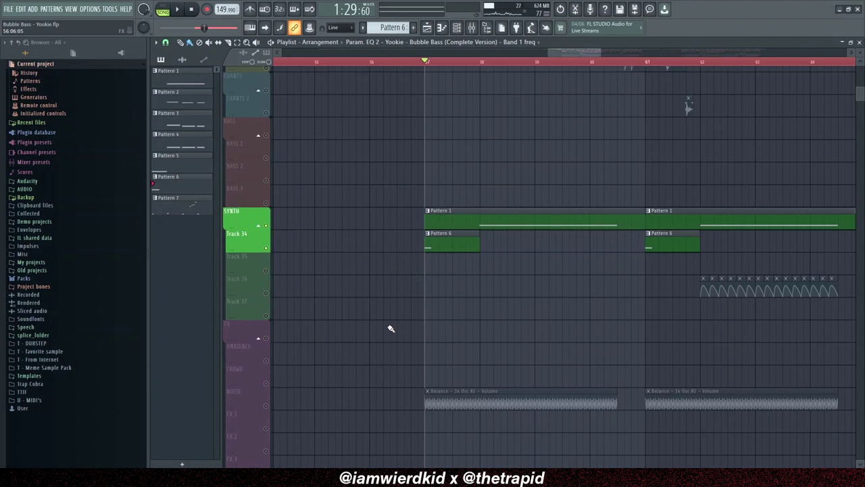
{"action": "key", "text": "F6"}
{"action": "left_click", "coordinate": [208, 44]}
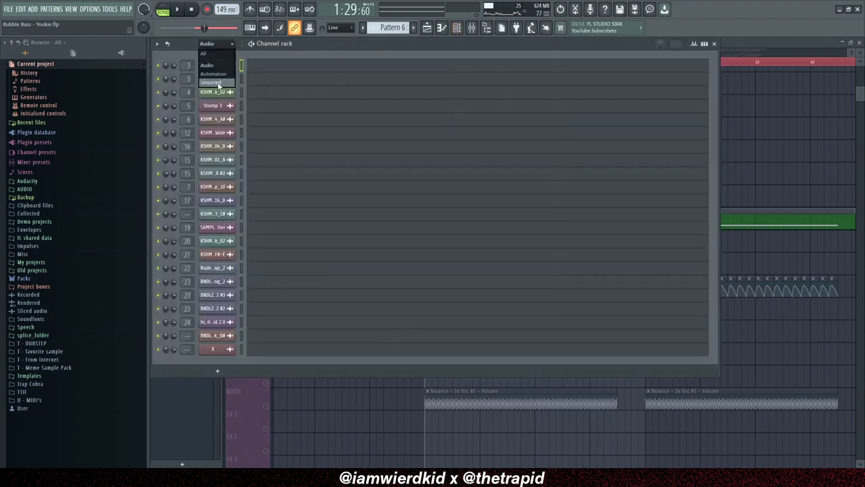
{"action": "left_click", "coordinate": [210, 82]}
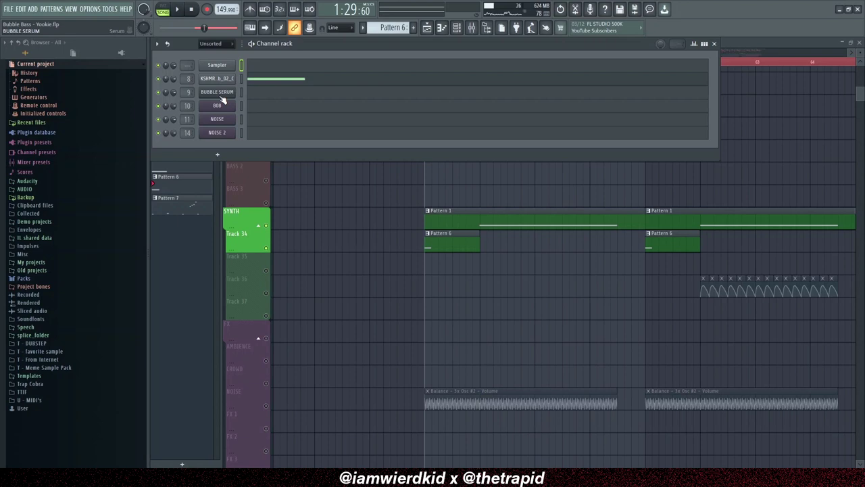
{"action": "left_click", "coordinate": [221, 95]}
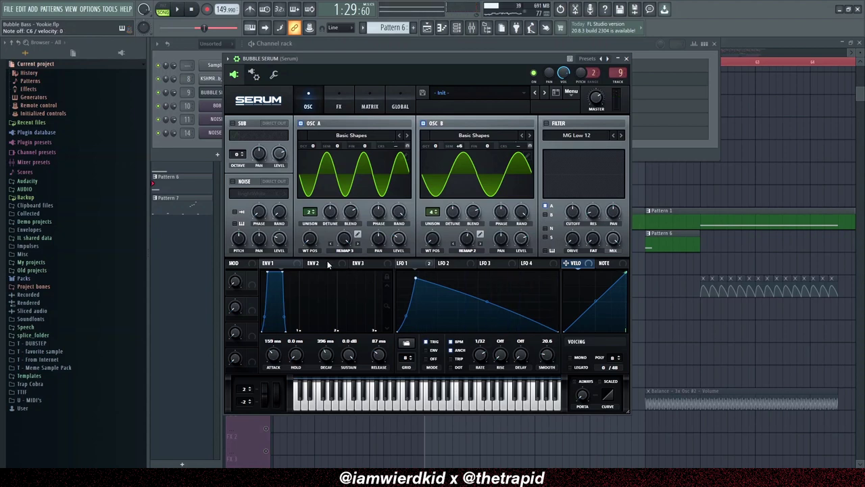
Step: Examine the wavetable selection and the available wavetable categories for oscillators A and B
{"action": "left_click", "coordinate": [338, 107]}
{"action": "left_click", "coordinate": [306, 106]}
{"action": "left_click", "coordinate": [340, 106]}
{"action": "left_click", "coordinate": [308, 106]}
{"action": "left_click", "coordinate": [345, 137]}
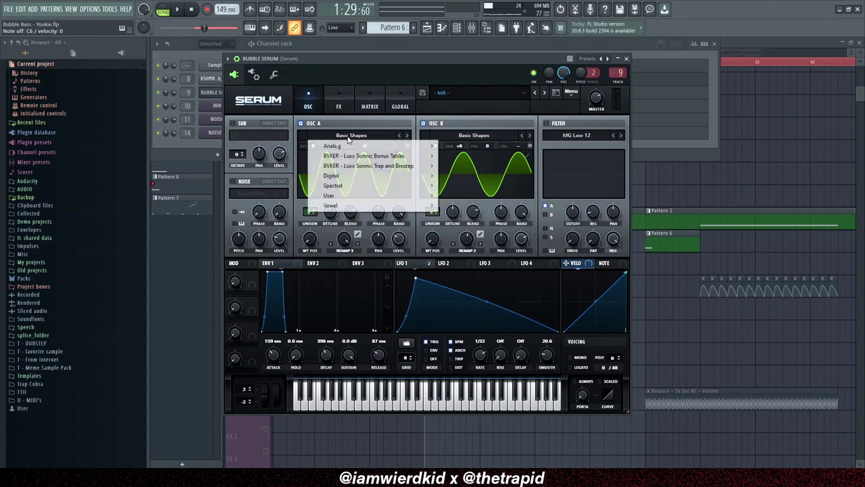
{"action": "left_click", "coordinate": [360, 133]}
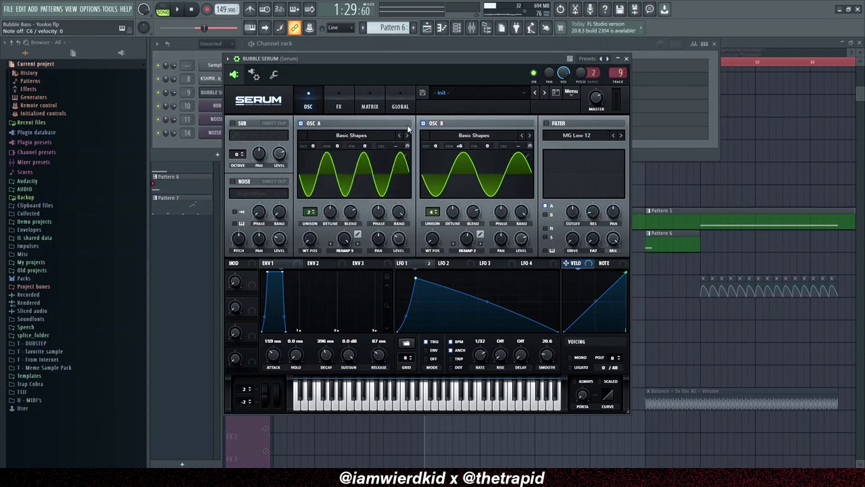
{"action": "left_click", "coordinate": [367, 140]}
{"action": "left_click", "coordinate": [508, 139]}
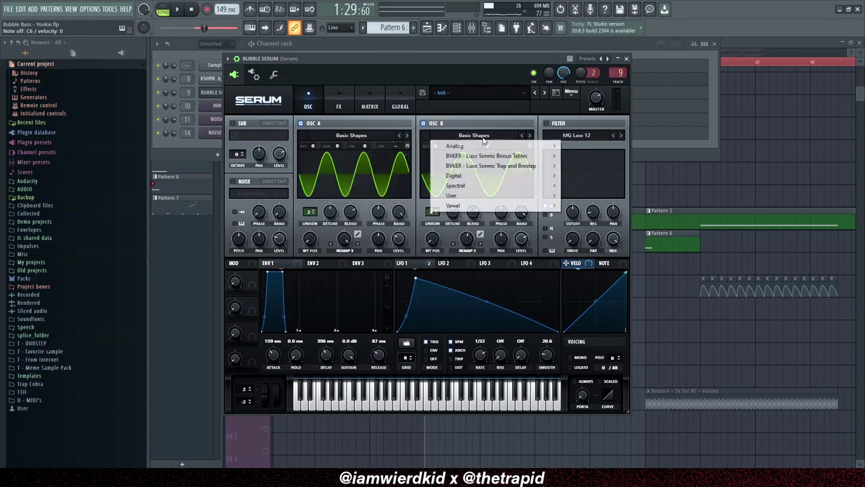
{"action": "left_click", "coordinate": [364, 133]}
{"action": "left_click", "coordinate": [365, 136]}
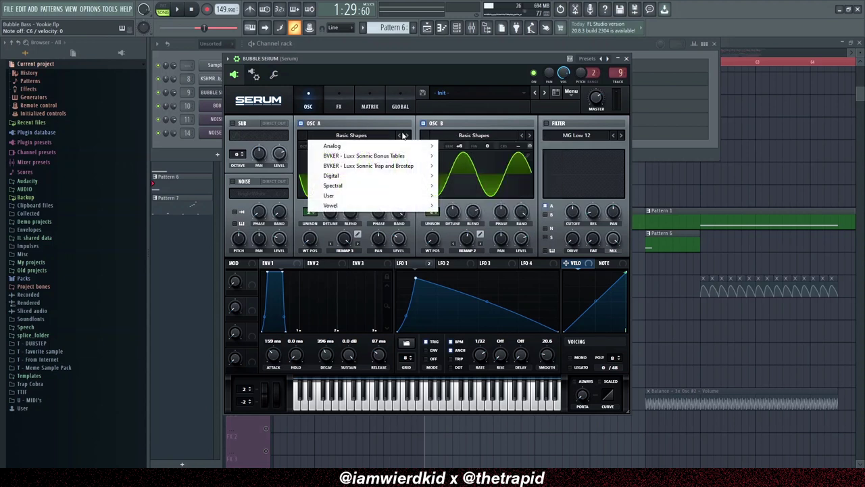
{"action": "left_click", "coordinate": [377, 137]}
Step: Check the wavetable position and warp mode settings of oscillators A and B
{"action": "left_click", "coordinate": [313, 239]}
{"action": "left_click", "coordinate": [316, 238]}
{"action": "left_click_drag", "start_coordinate": [316, 244], "coordinate": [322, 263]}
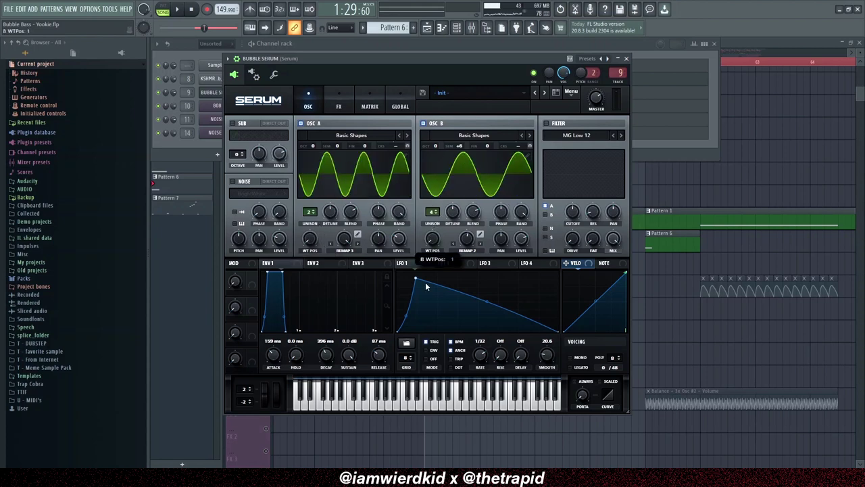
{"action": "left_click", "coordinate": [348, 251]}
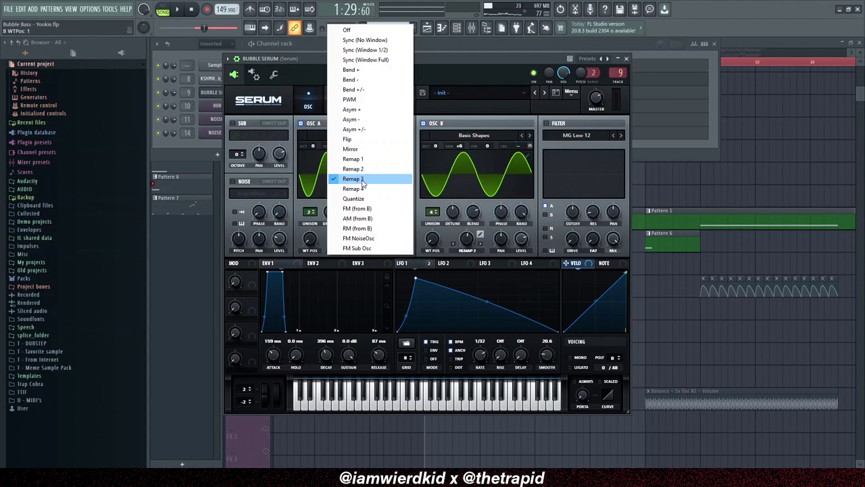
{"action": "left_click", "coordinate": [540, 202]}
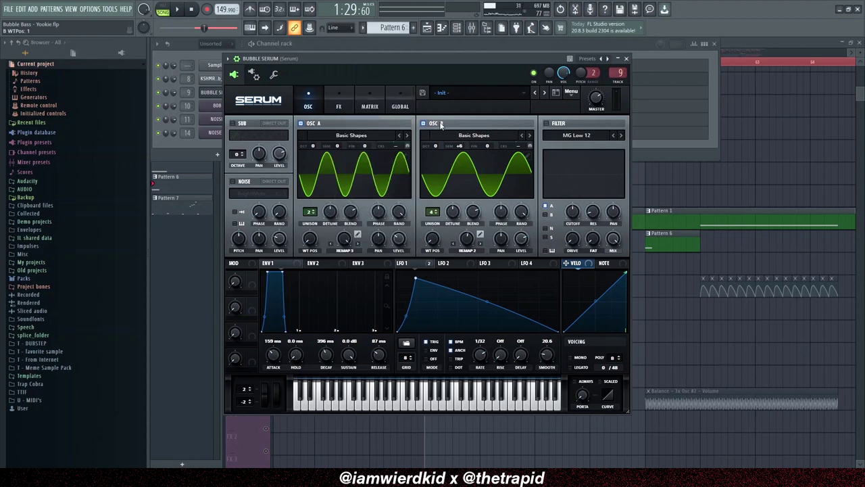
{"action": "left_click", "coordinate": [469, 251]}
{"action": "left_click", "coordinate": [563, 215]}
Step: Check the unison voice count, detune and blend settings of both oscillators
{"action": "left_click", "coordinate": [312, 214]}
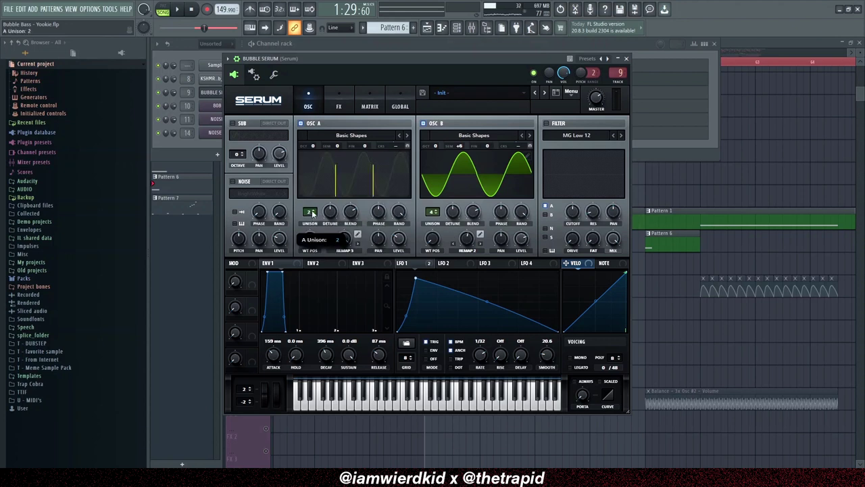
{"action": "left_click", "coordinate": [434, 215]}
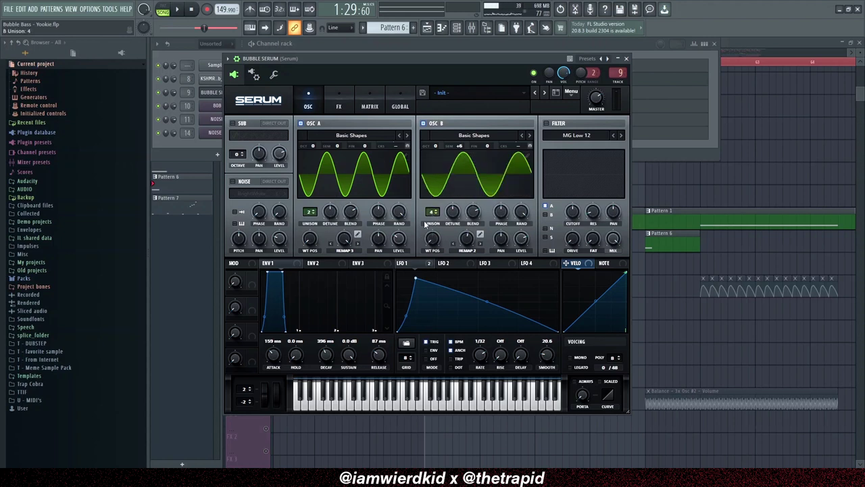
{"action": "left_click", "coordinate": [330, 214]}
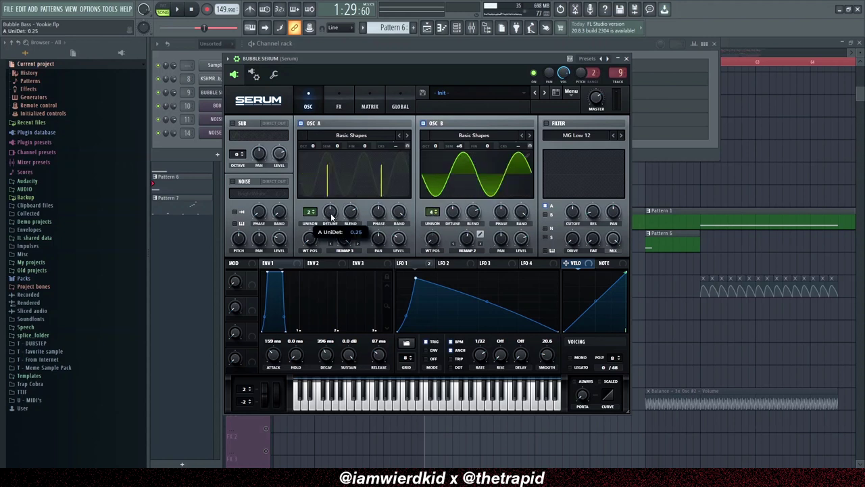
{"action": "left_click", "coordinate": [454, 215]}
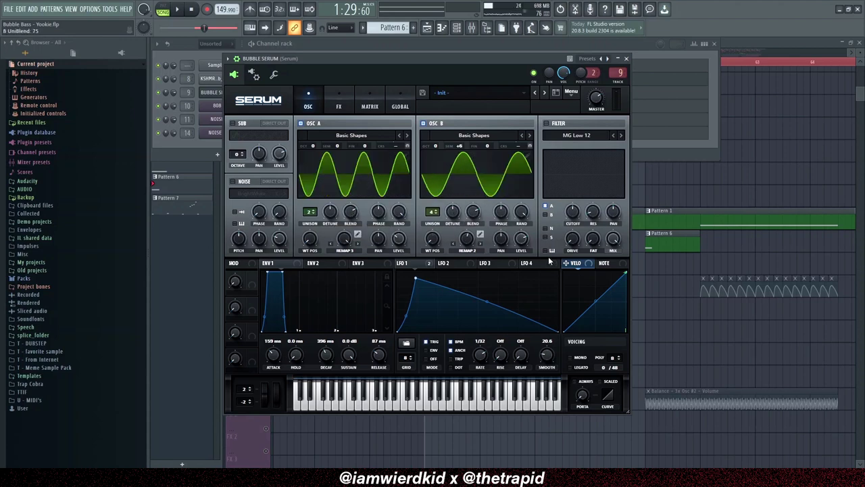
Step: Show Serum's effects rack and switch Phaser, Chorus and Distortion off and back on
{"action": "left_click", "coordinate": [339, 103]}
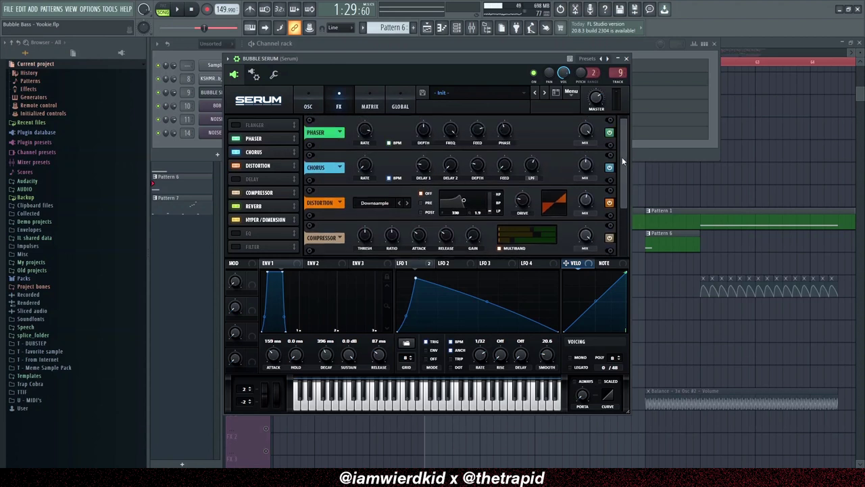
{"action": "left_click", "coordinate": [236, 138]}
{"action": "left_click", "coordinate": [235, 151]}
{"action": "left_click", "coordinate": [236, 165]}
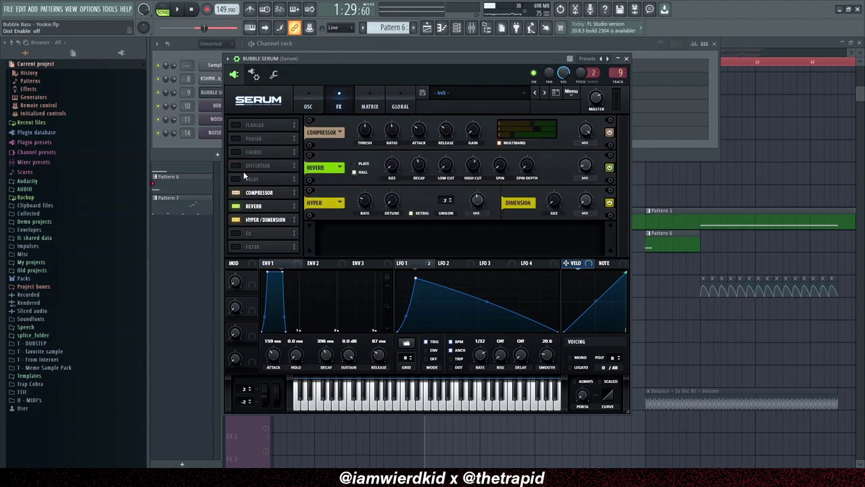
{"action": "left_click", "coordinate": [235, 138]}
{"action": "left_click", "coordinate": [236, 151]}
{"action": "left_click", "coordinate": [235, 164]}
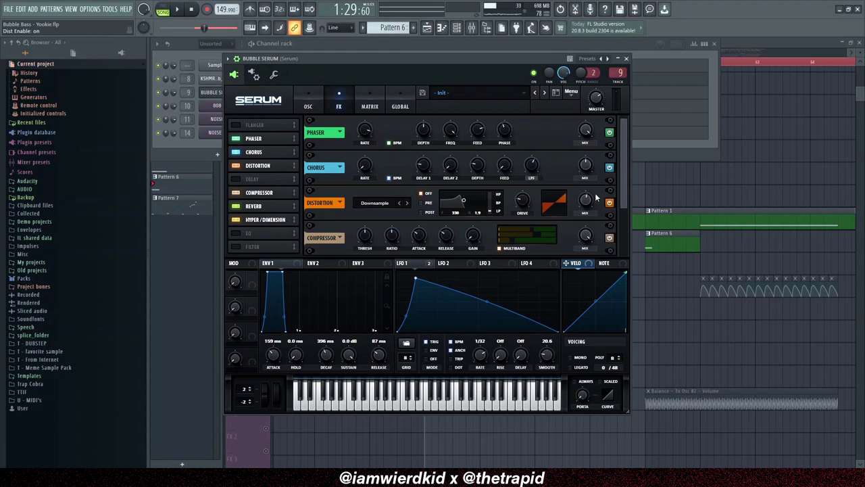
Step: Bypass the Hyper/Dimension, Reverb, Compressor, Distortion and Chorus effects in the rack, keeping their modules loaded
{"action": "scroll", "coordinate": [625, 195], "scroll_direction": "down", "scroll_amount": 2}
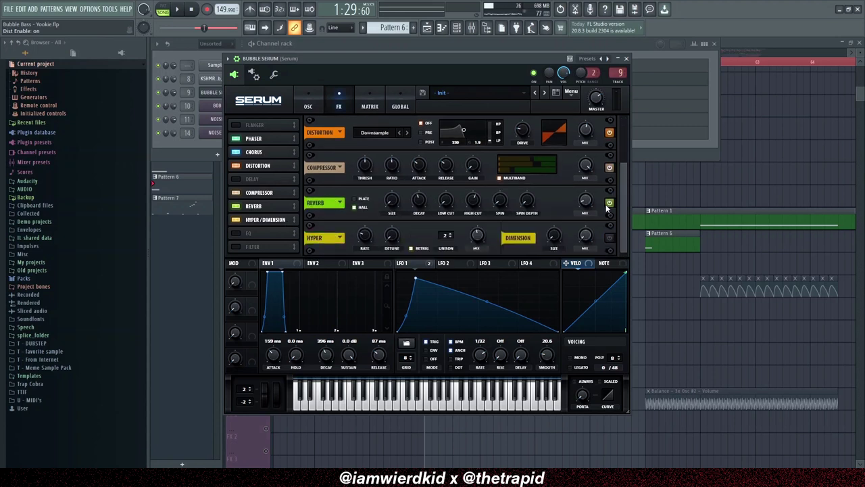
{"action": "scroll", "coordinate": [614, 209], "scroll_direction": "up", "scroll_amount": 1}
{"action": "scroll", "coordinate": [626, 189], "scroll_direction": "up", "scroll_amount": 1}
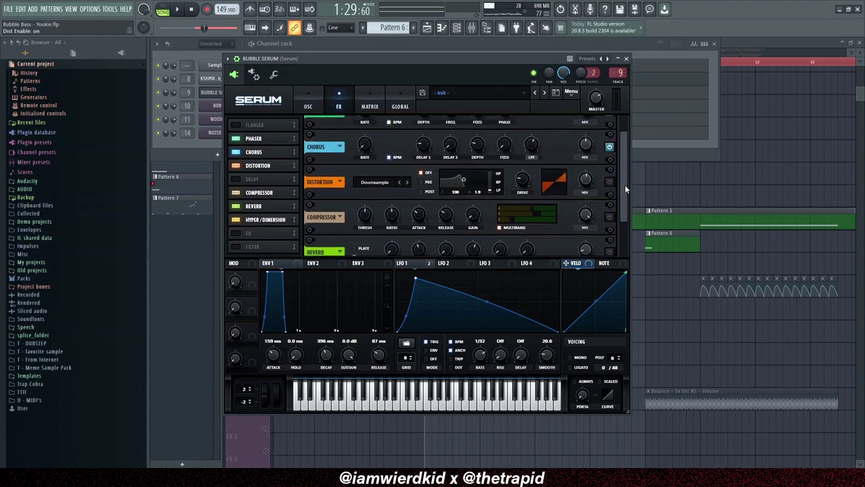
{"action": "scroll", "coordinate": [625, 185], "scroll_direction": "up", "scroll_amount": 1}
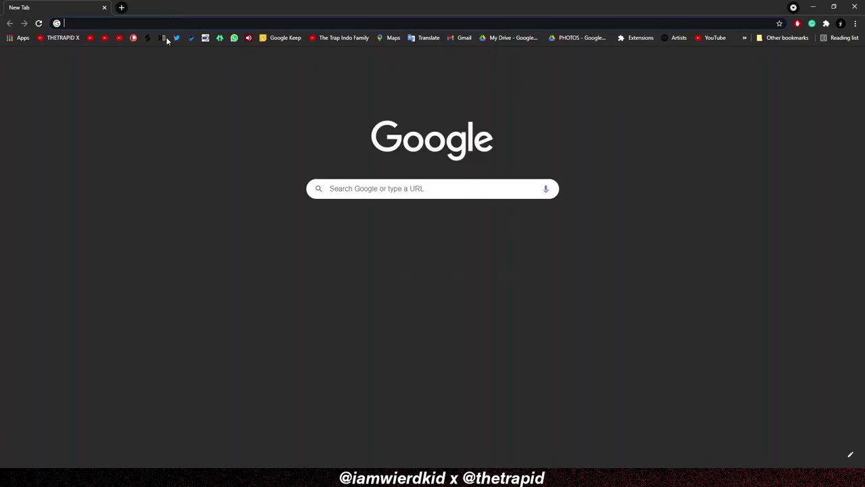
Step: Search Google in Chrome for "chorus pronouce", play the word's American pronunciation and return to FL Studio
{"action": "type", "text": "chro"}
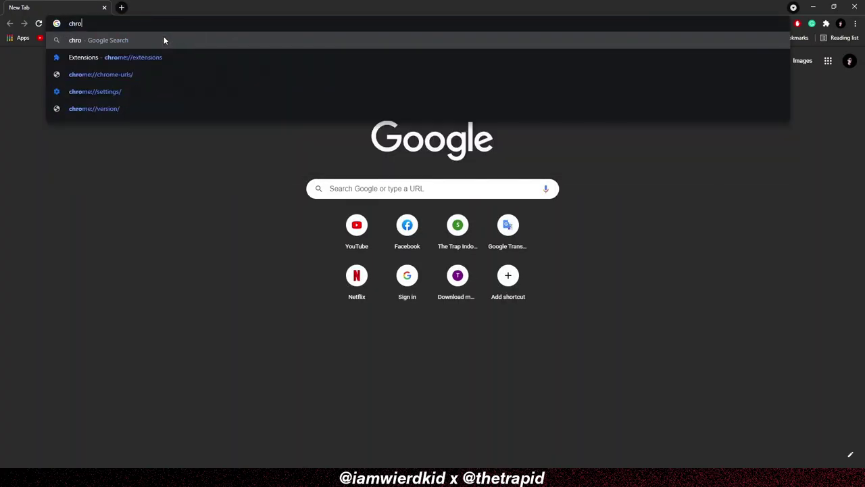
{"action": "key", "text": "BackSpace"}
{"action": "key", "text": "BackSpace"}
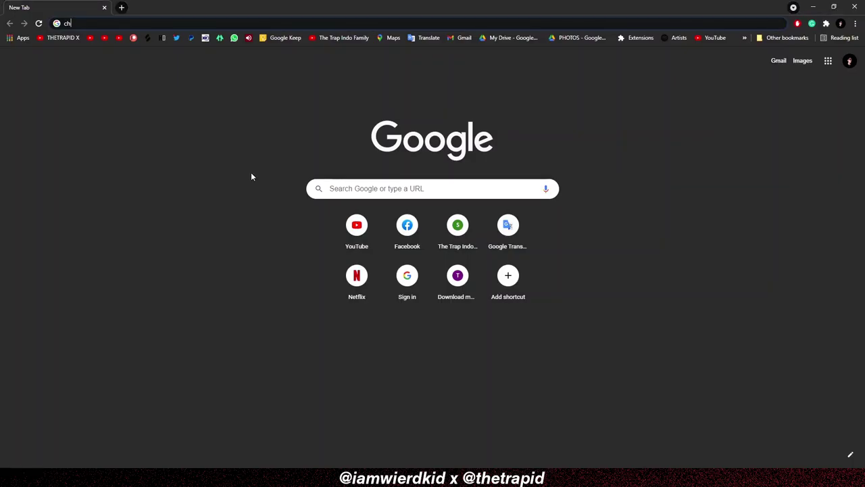
{"action": "type", "text": "orus pron"}
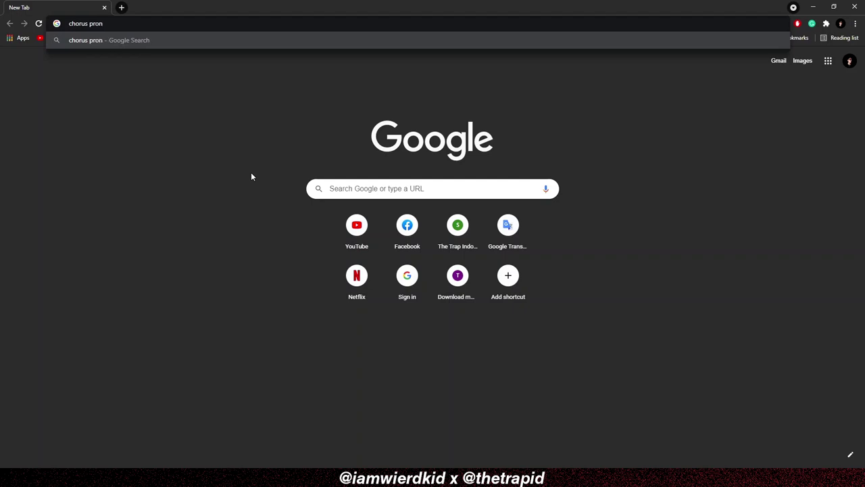
{"action": "type", "text": "ouce"}
{"action": "key", "text": "Return"}
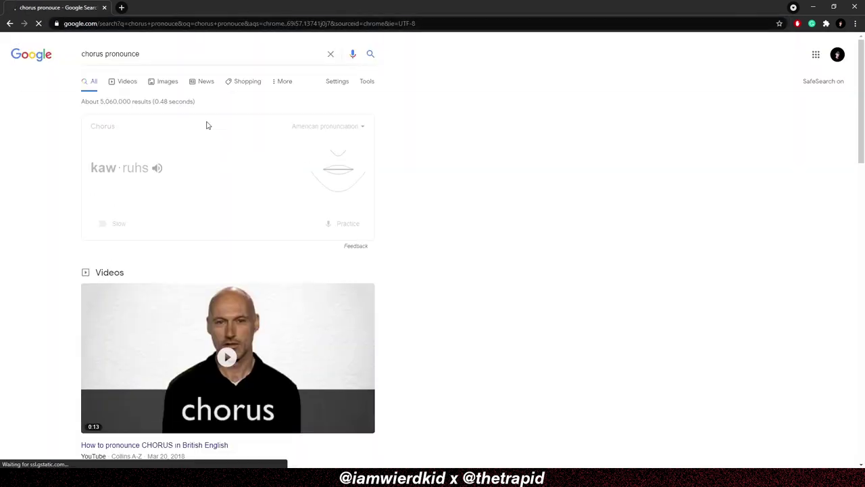
{"action": "left_click", "coordinate": [157, 168]}
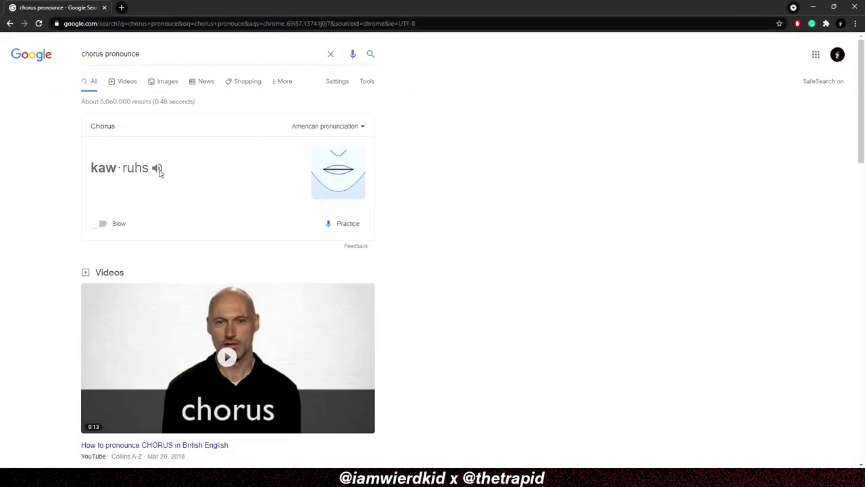
{"action": "left_click", "coordinate": [286, 313]}
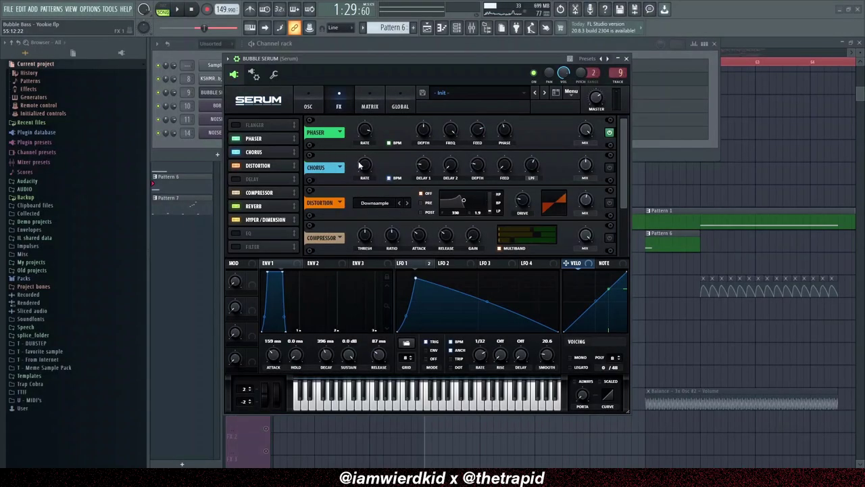
Step: Re-enable the bypassed Chorus, Distortion and Compressor effects one by one and audition the bass with test notes
{"action": "left_click", "coordinate": [609, 169]}
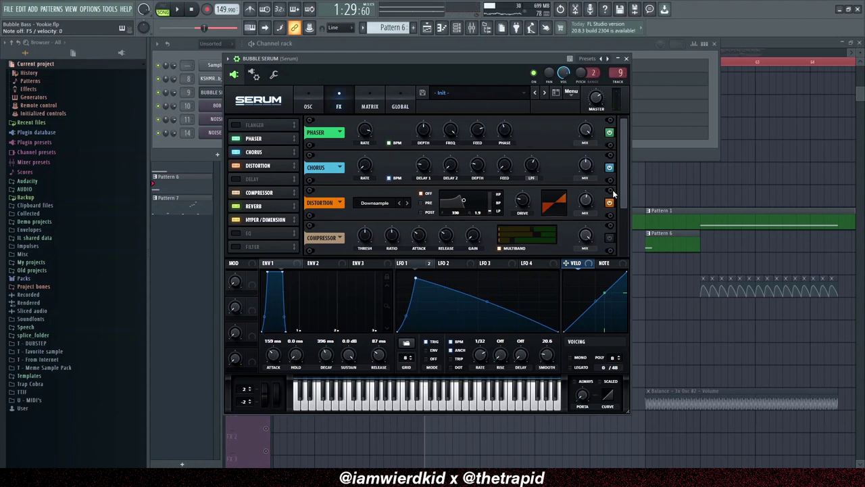
{"action": "left_click_drag", "start_coordinate": [624, 198], "coordinate": [624, 221]}
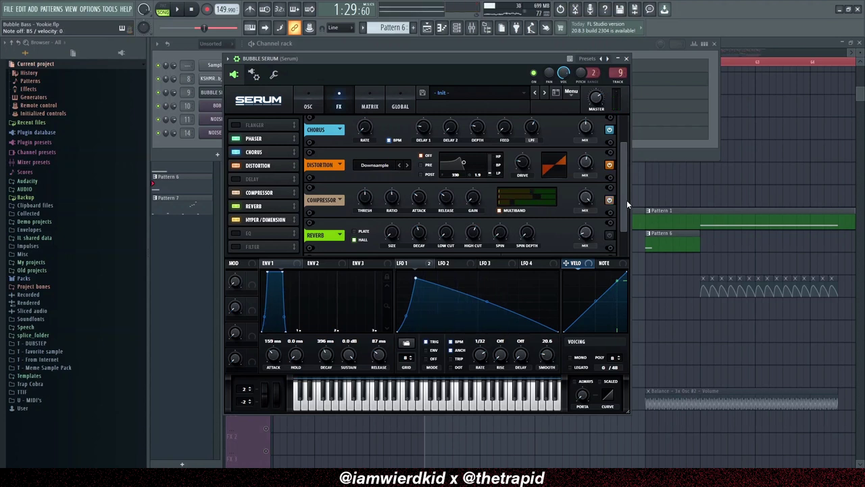
{"action": "scroll", "coordinate": [618, 174], "scroll_direction": "up", "scroll_amount": 1}
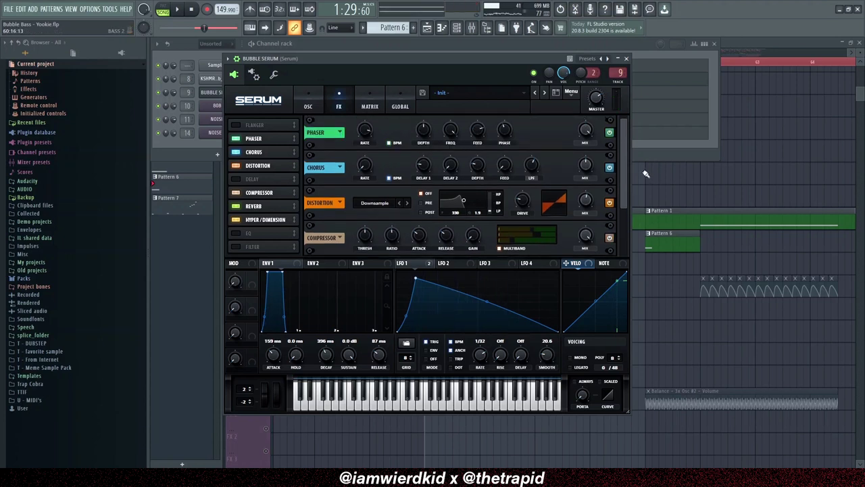
{"action": "scroll", "coordinate": [595, 192], "scroll_direction": "down", "scroll_amount": 2}
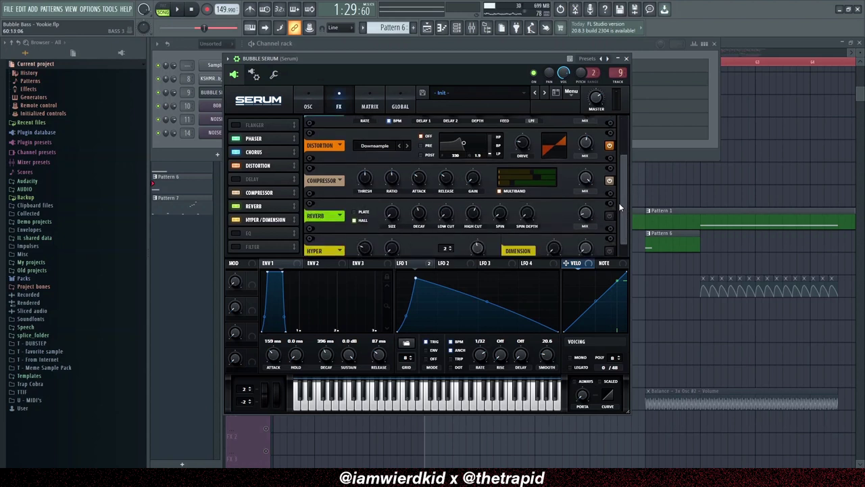
{"action": "scroll", "coordinate": [619, 203], "scroll_direction": "down", "scroll_amount": 1}
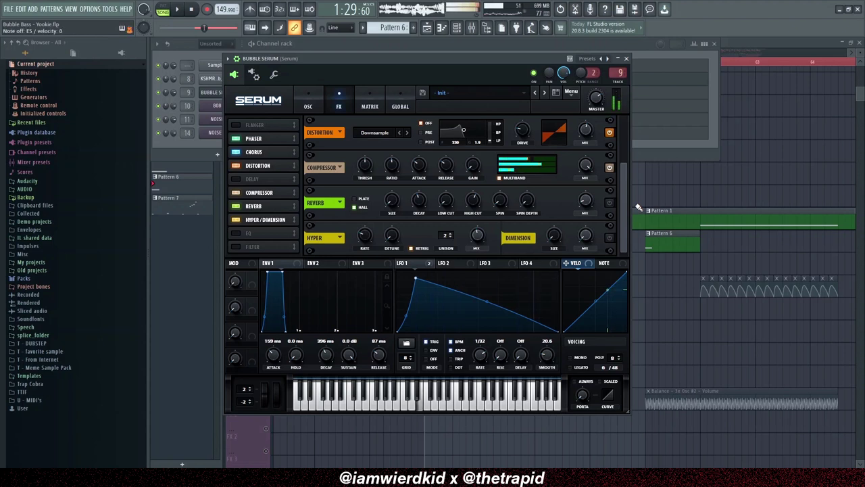
Step: Re-enable the Reverb and Hyper/Dimension effects, audition the bass with test notes, and close Serum
{"action": "left_click", "coordinate": [609, 239]}
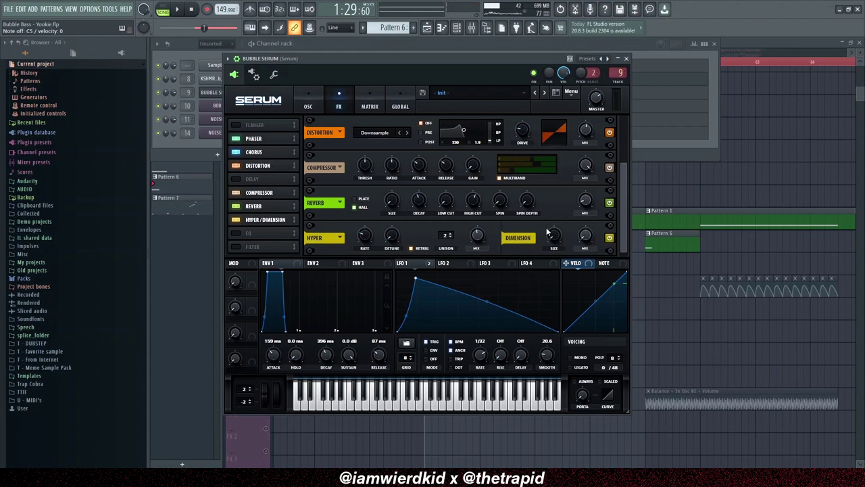
{"action": "mouse_move", "coordinate": [553, 246]}
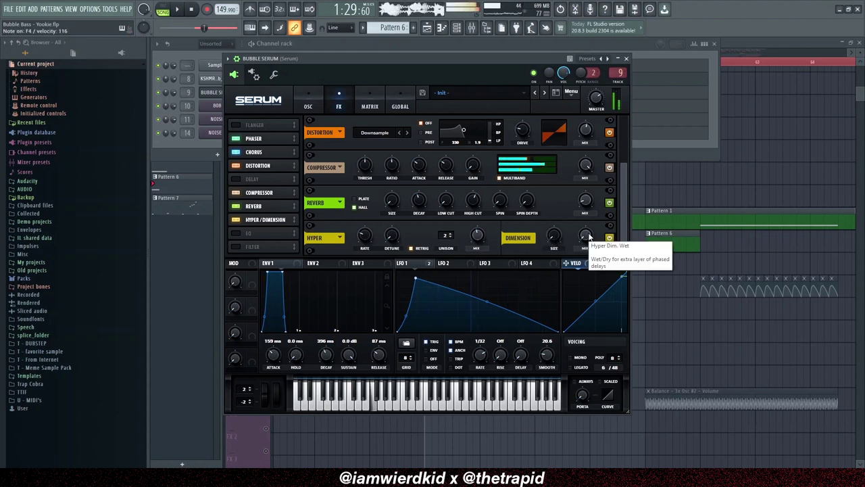
{"action": "left_click", "coordinate": [627, 59]}
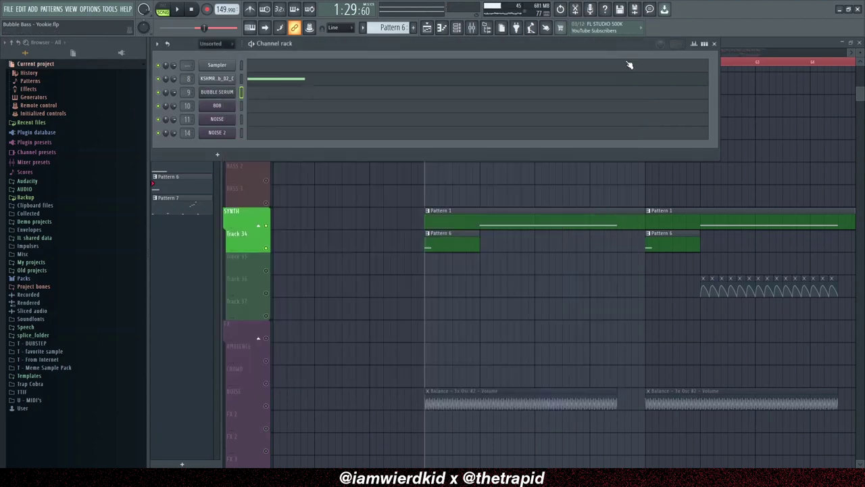
Step: Open the mixer and look at the first Fruity parametric EQ 2 on the Serum insert
{"action": "key", "text": "F8"}
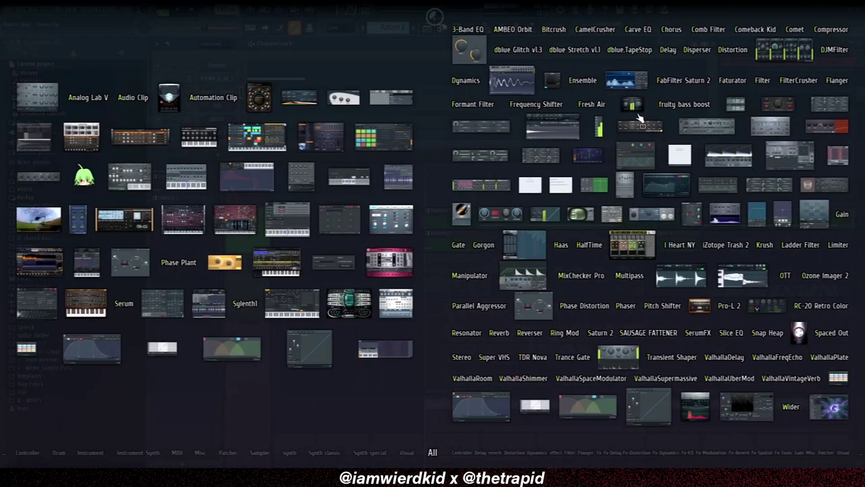
{"action": "key", "text": "F8"}
{"action": "key", "text": "F9"}
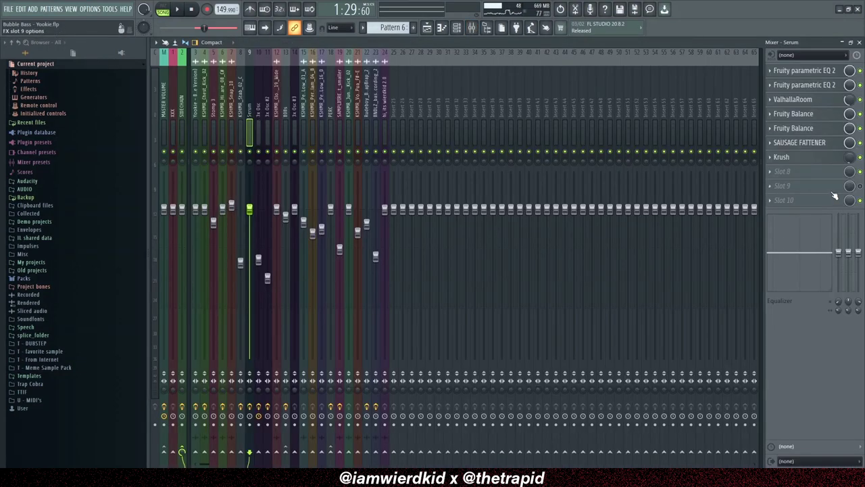
{"action": "left_click", "coordinate": [824, 72]}
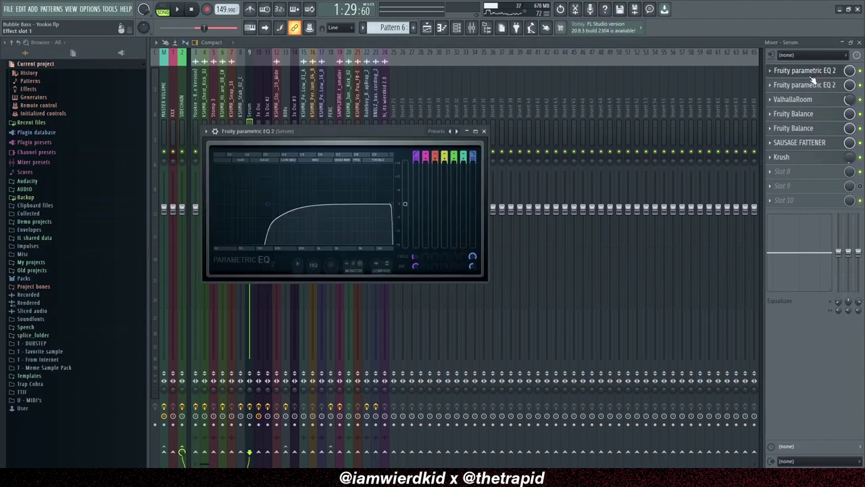
{"action": "left_click", "coordinate": [815, 75]}
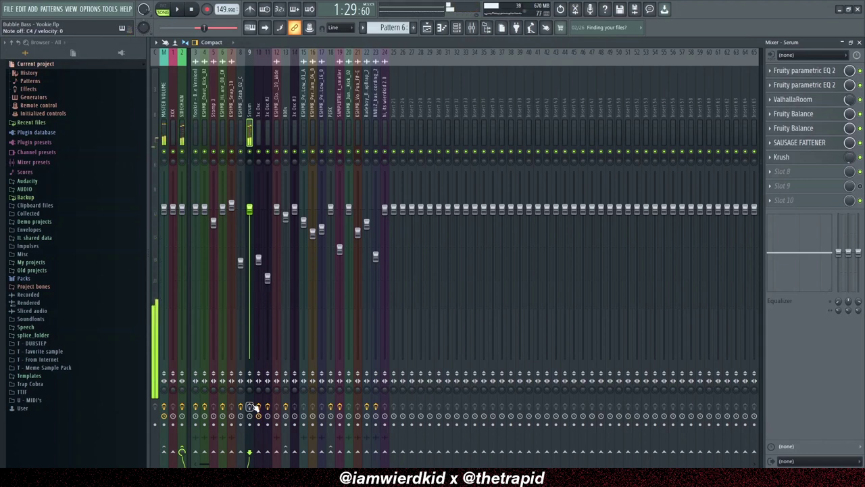
Step: Reopen BUBBLE SERUM's effects rack and switch its effects off and back on to compare the sound
{"action": "key", "text": "F6"}
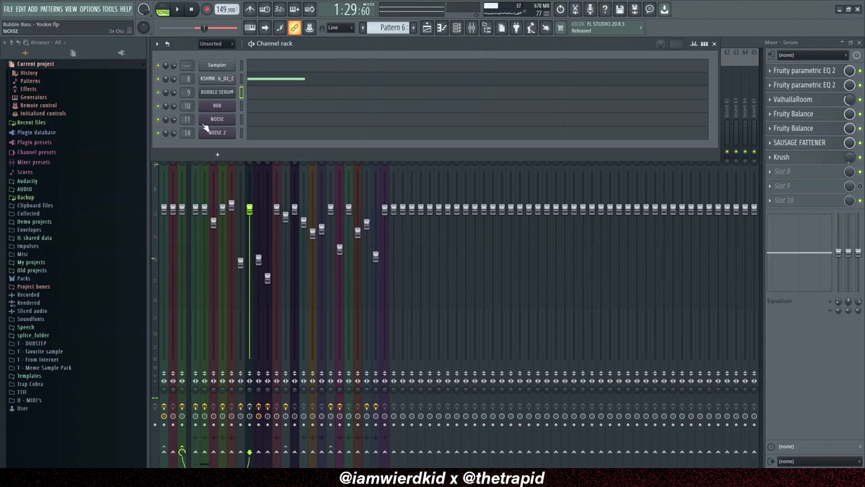
{"action": "left_click", "coordinate": [217, 91]}
{"action": "left_click", "coordinate": [339, 106]}
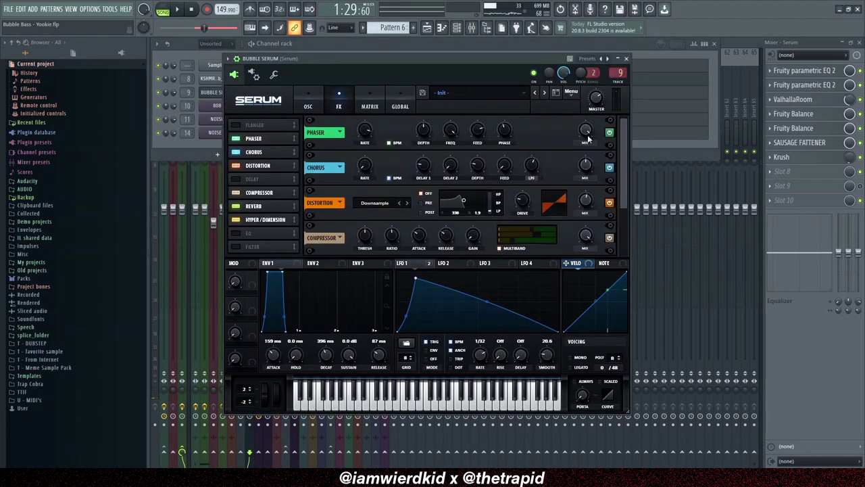
{"action": "scroll", "coordinate": [622, 169], "scroll_direction": "down", "scroll_amount": 2}
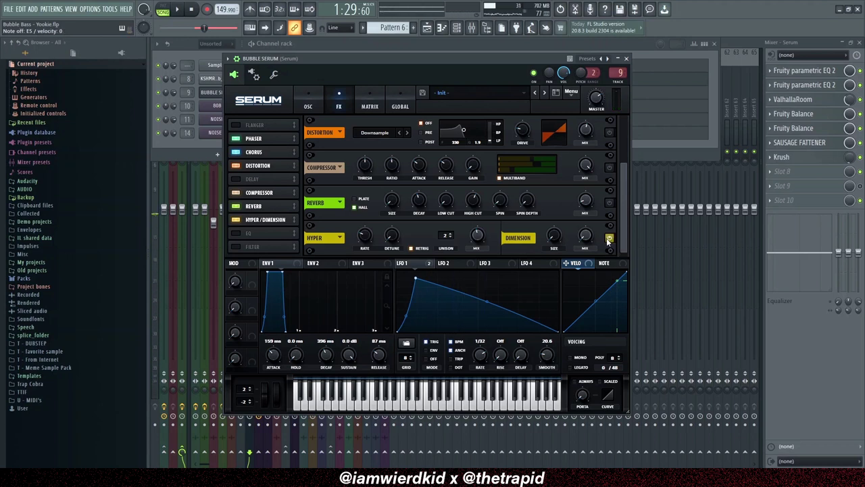
{"action": "scroll", "coordinate": [621, 191], "scroll_direction": "up", "scroll_amount": 2}
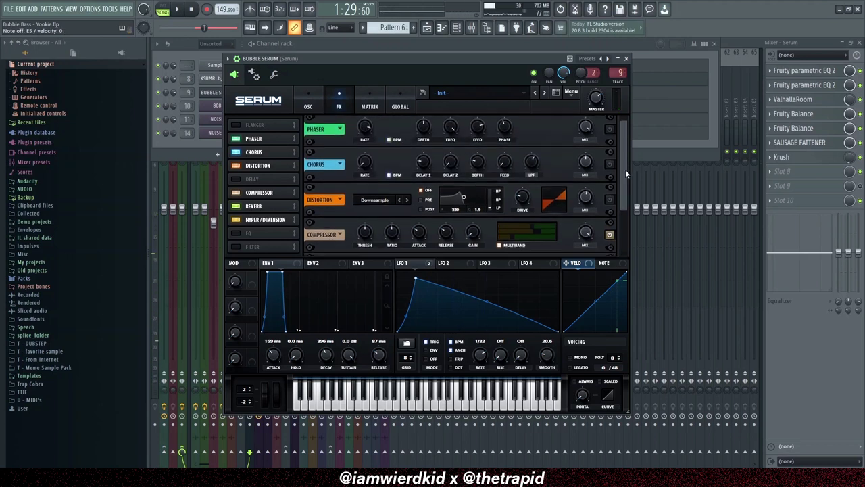
Step: Bypass every effect after the first Fruity parametric EQ 2 on the Serum insert and show that EQ's curve
{"action": "left_click", "coordinate": [827, 360]}
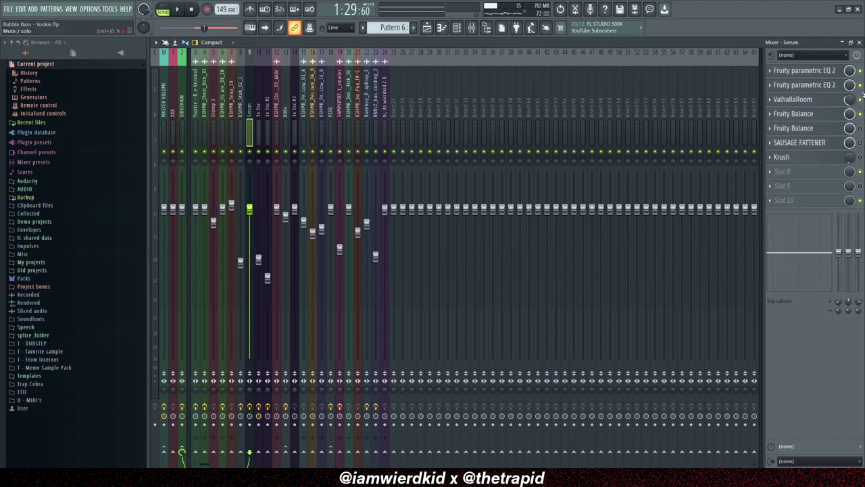
{"action": "left_click", "coordinate": [832, 71]}
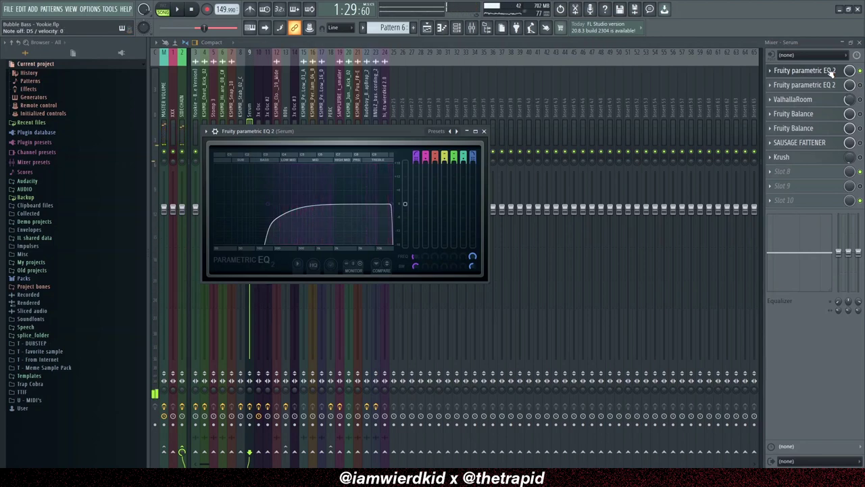
{"action": "left_click", "coordinate": [831, 71]}
Step: Re-enable the second Fruity parametric EQ 2 on the Serum insert and show its curve while playing test notes
{"action": "left_click", "coordinate": [838, 86]}
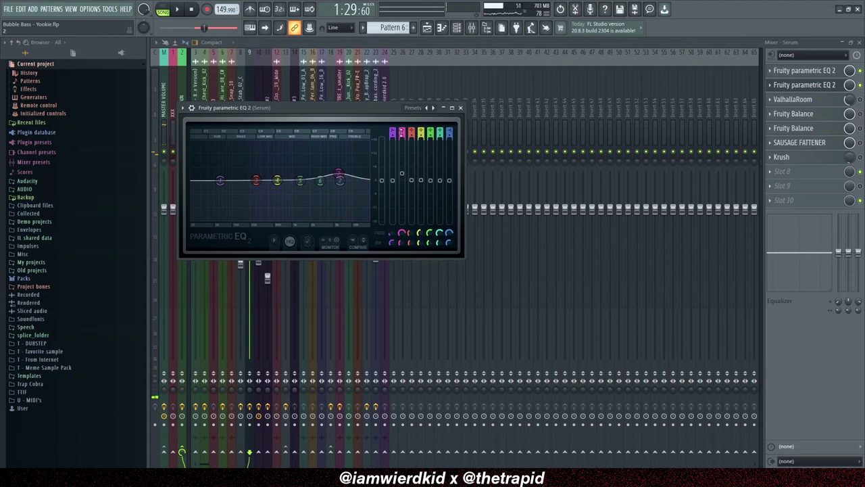
{"action": "left_click_drag", "start_coordinate": [334, 124], "coordinate": [360, 126]}
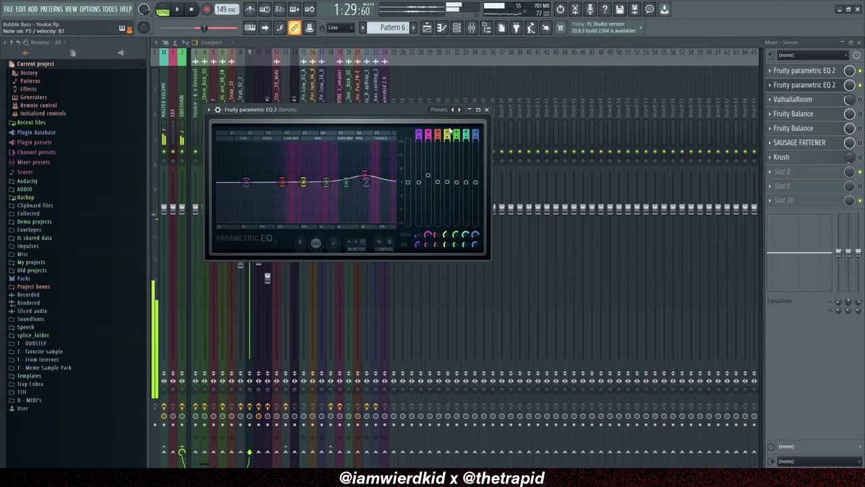
{"action": "left_click", "coordinate": [486, 109]}
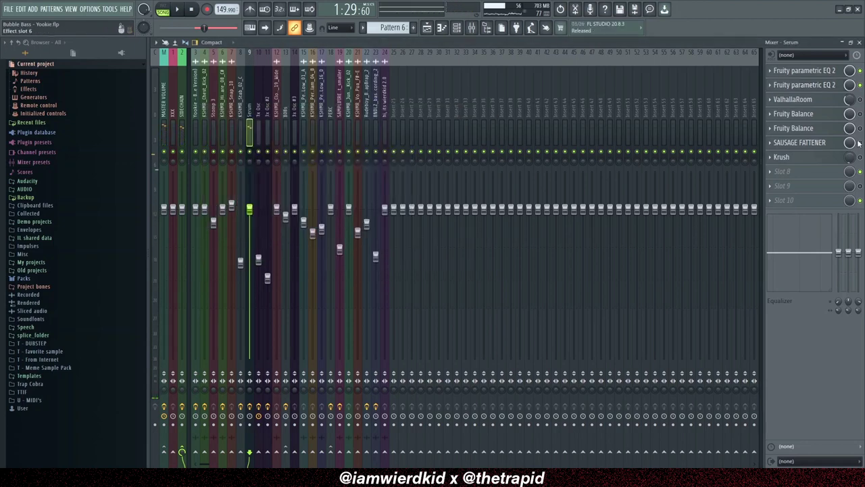
Step: Re-enable ValhallaRoom and both Fruity Balance effects on the Serum insert, showing the reverb and balance settings
{"action": "left_click", "coordinate": [806, 100]}
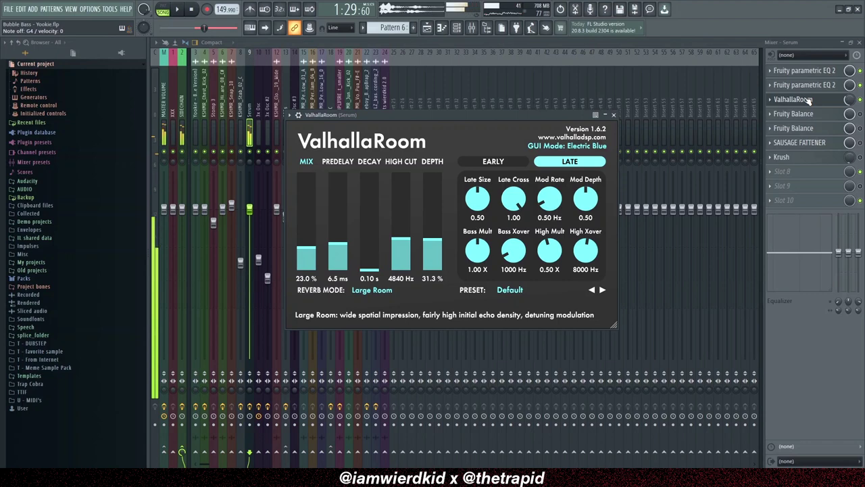
{"action": "left_click", "coordinate": [809, 99]}
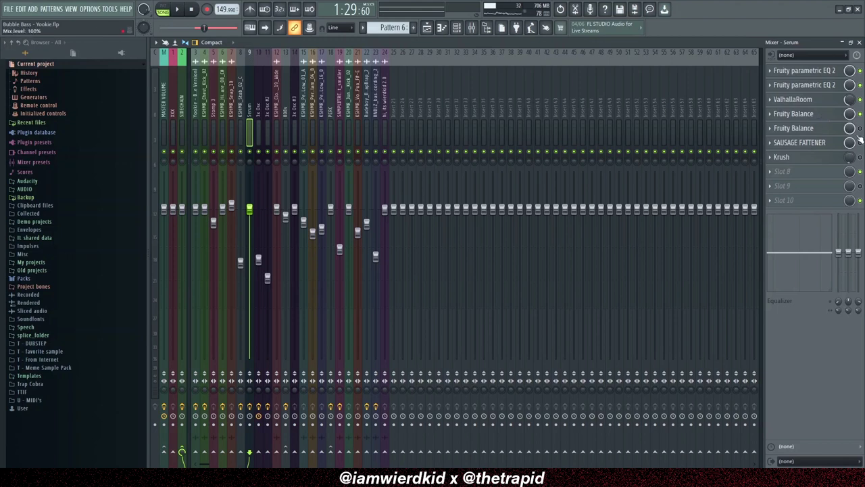
{"action": "left_click", "coordinate": [833, 132]}
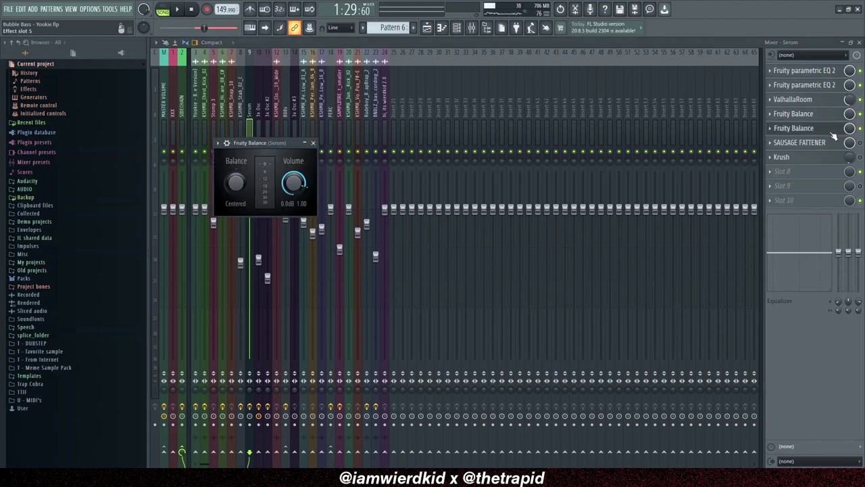
{"action": "left_click", "coordinate": [833, 132]}
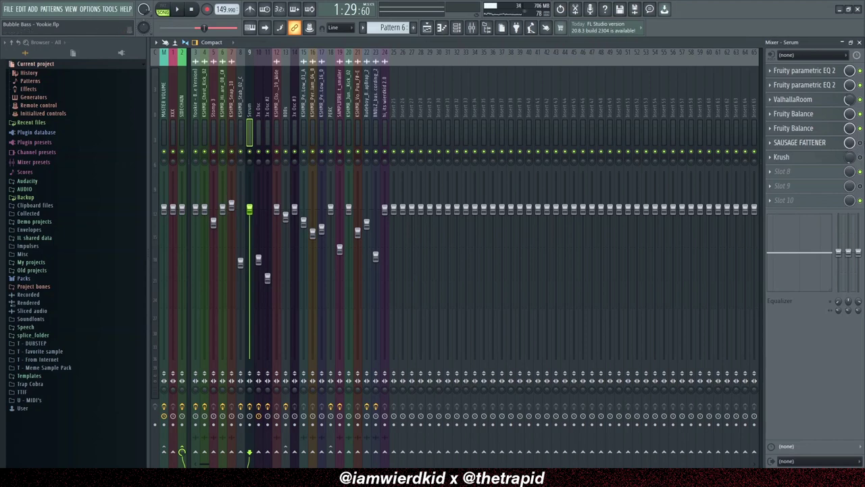
Step: Re-enable SAUSAGE FATTENER and Krush on the Serum insert and show each plugin's settings
{"action": "left_click", "coordinate": [842, 145]}
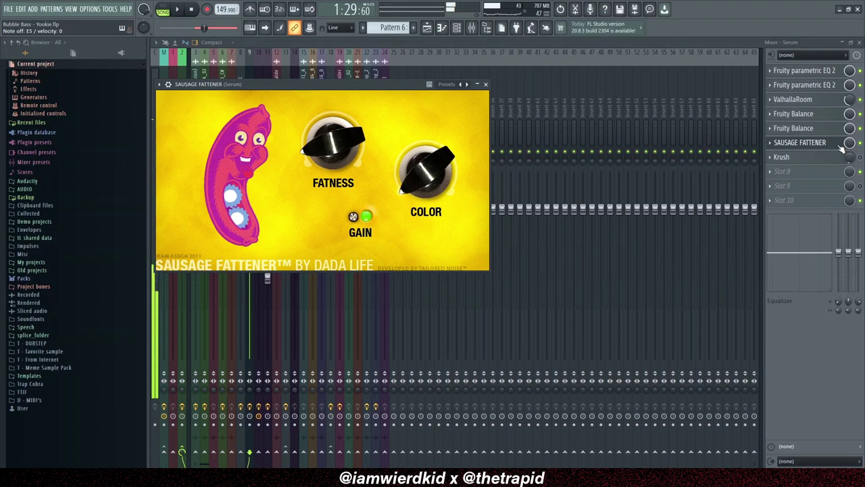
{"action": "left_click", "coordinate": [842, 145]}
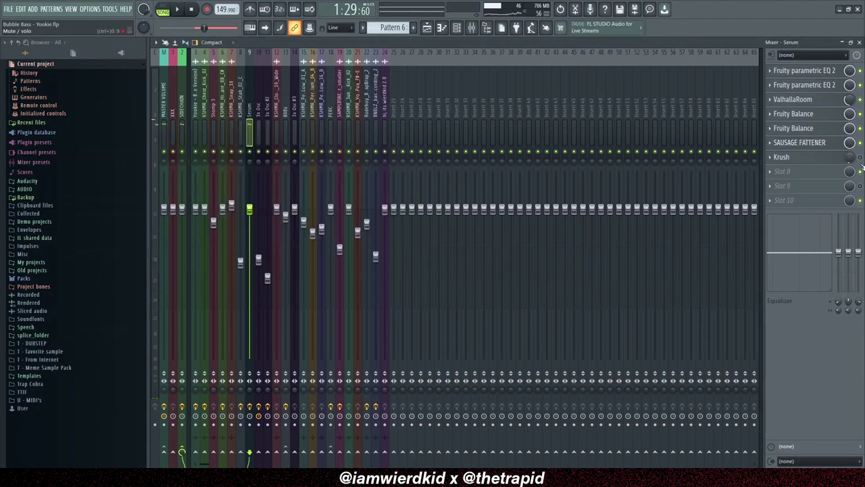
{"action": "left_click", "coordinate": [830, 160]}
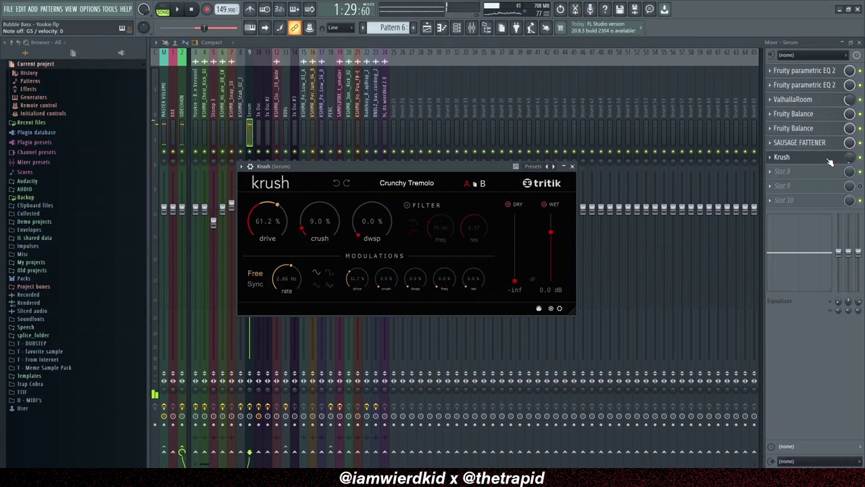
{"action": "left_click", "coordinate": [813, 160]}
{"action": "left_click", "coordinate": [812, 160]}
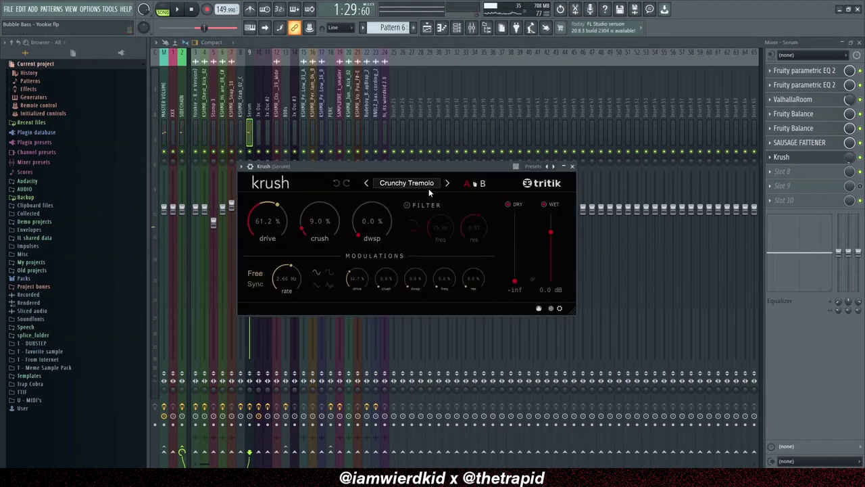
{"action": "left_click", "coordinate": [572, 166]}
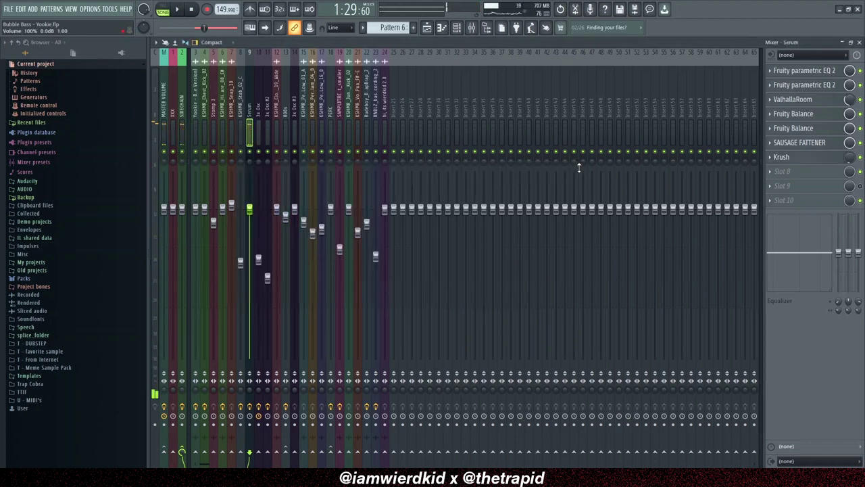
Step: Mute the SYNTH track holding Pattern 1 in the playlist and play Pattern 6 without it
{"action": "key", "text": "F5"}
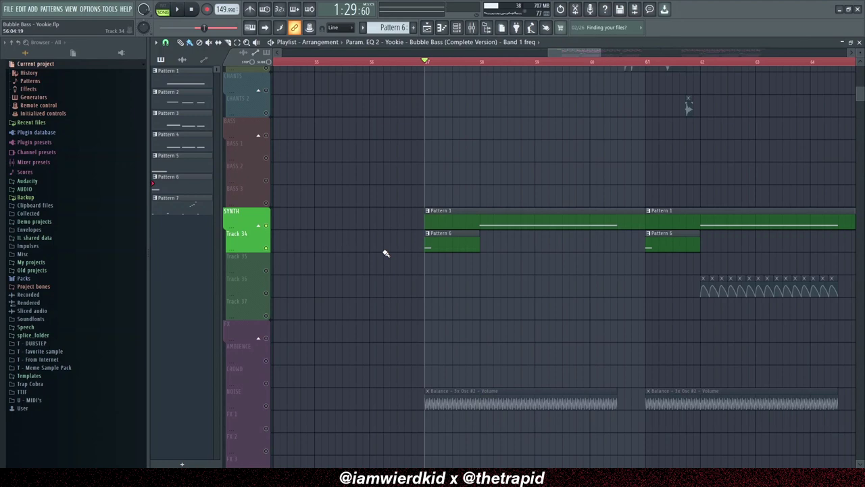
{"action": "left_click", "coordinate": [265, 225]}
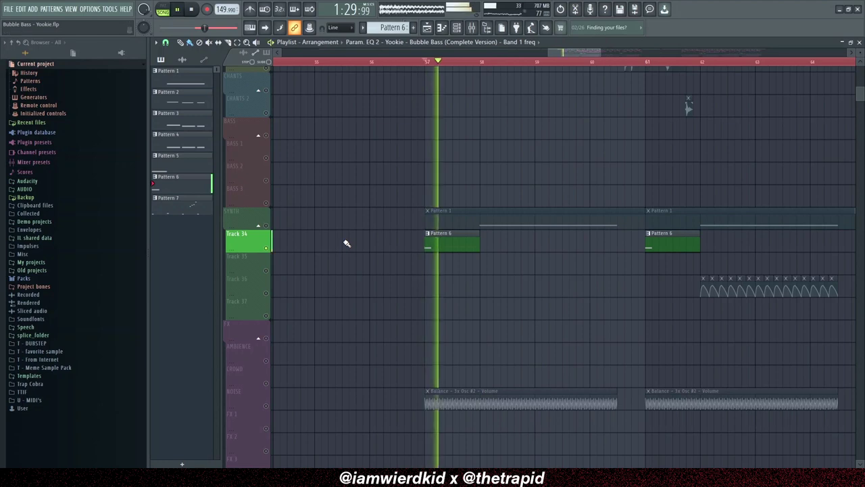
Step: Go through the KSHMR_Stab_02_C insert's ValhallaRoom, Fruity Balance, SAUSAGE FATTENER and Fruity parametric EQ 2 settings in the mixer
{"action": "key", "text": "F9"}
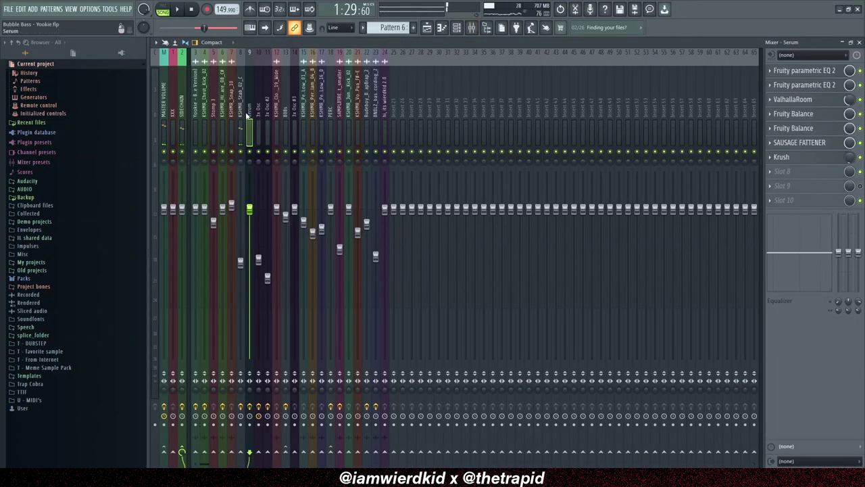
{"action": "left_click", "coordinate": [241, 132]}
{"action": "left_click", "coordinate": [828, 71]}
{"action": "left_click", "coordinate": [828, 71]}
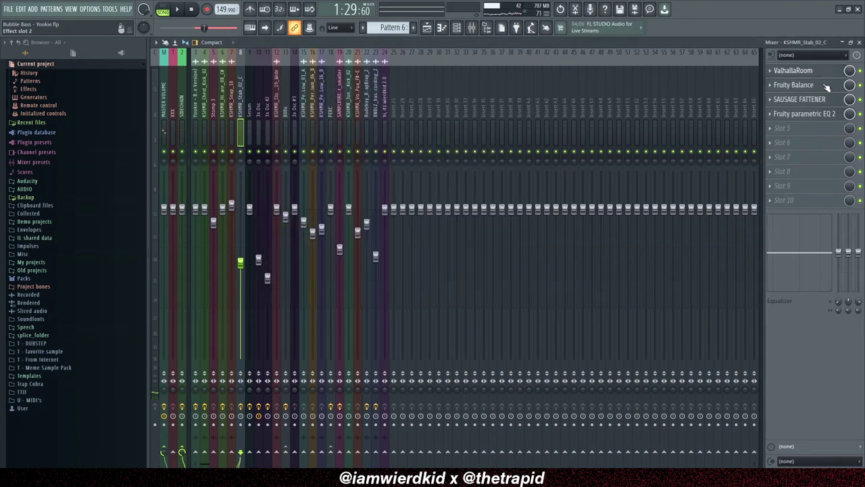
{"action": "left_click", "coordinate": [823, 85]}
{"action": "left_click", "coordinate": [824, 86]}
{"action": "left_click", "coordinate": [823, 100]}
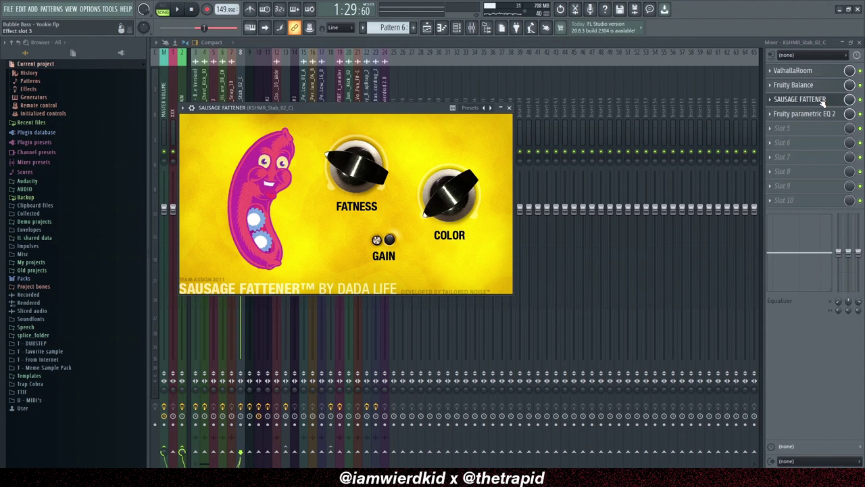
{"action": "left_click", "coordinate": [823, 100]}
{"action": "left_click", "coordinate": [822, 115]}
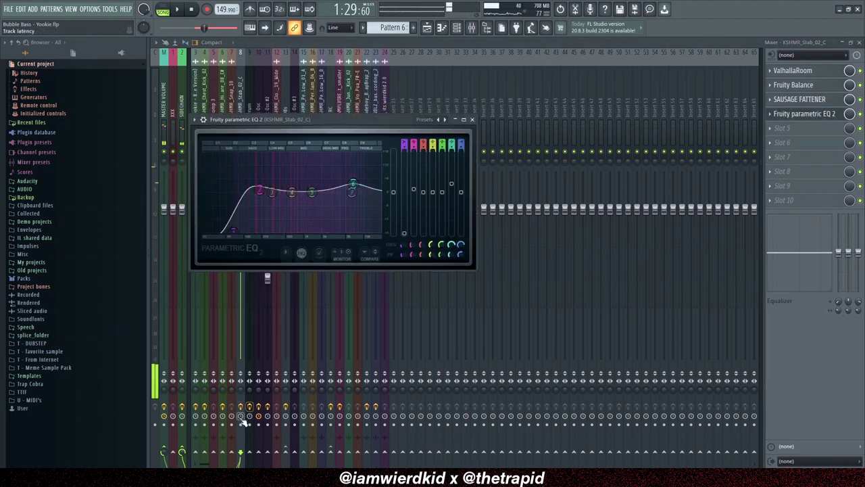
Step: Audition the stab in short playbacks with its EQ open, and return to the playlist
{"action": "key", "text": "space"}
{"action": "key", "text": "space"}
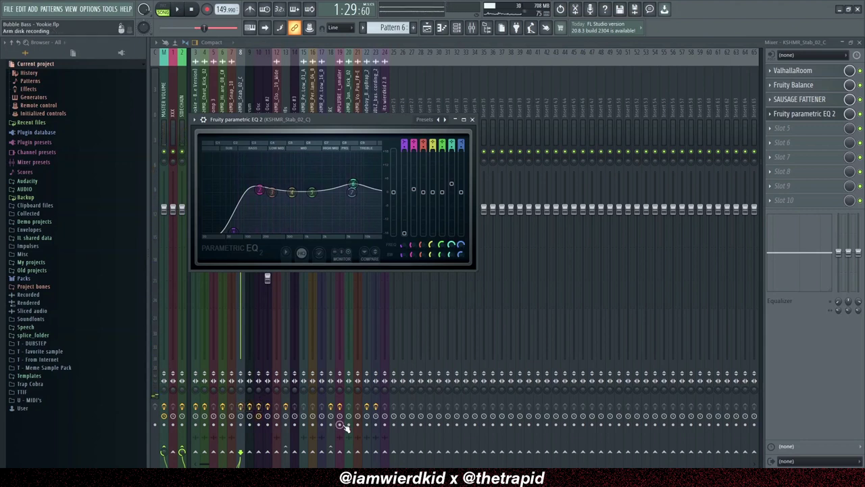
{"action": "key", "text": "space"}
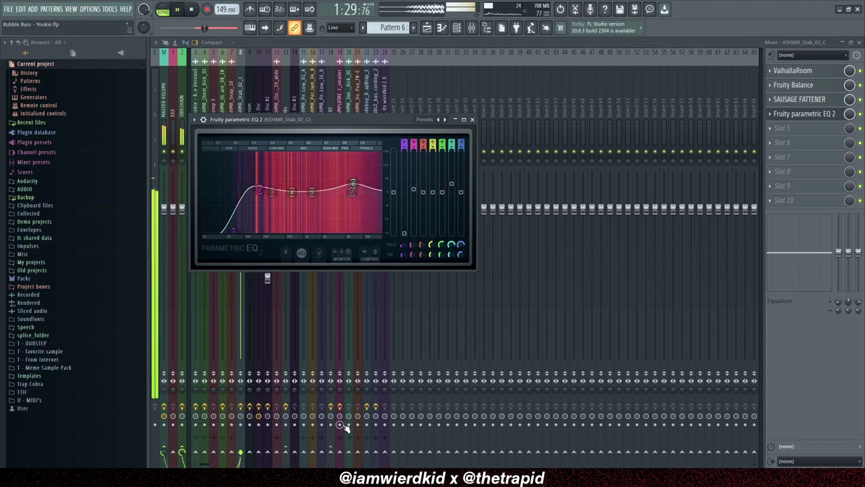
{"action": "key", "text": "space"}
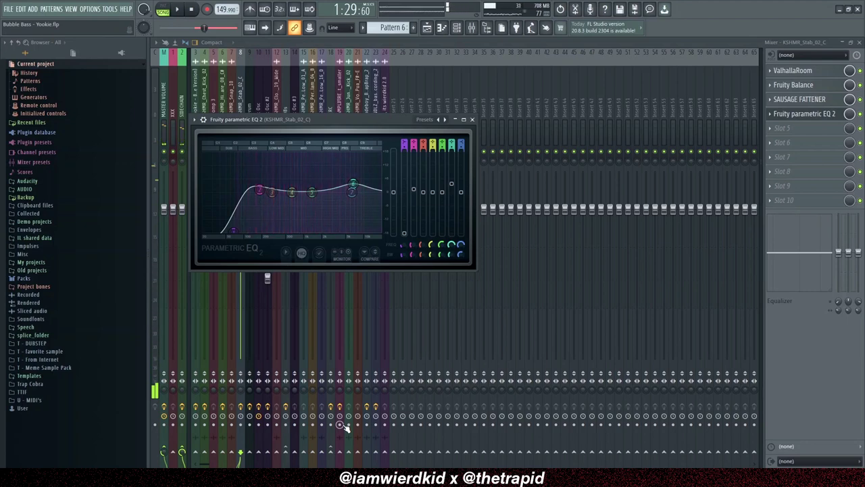
{"action": "left_click", "coordinate": [473, 119]}
{"action": "key", "text": "F5"}
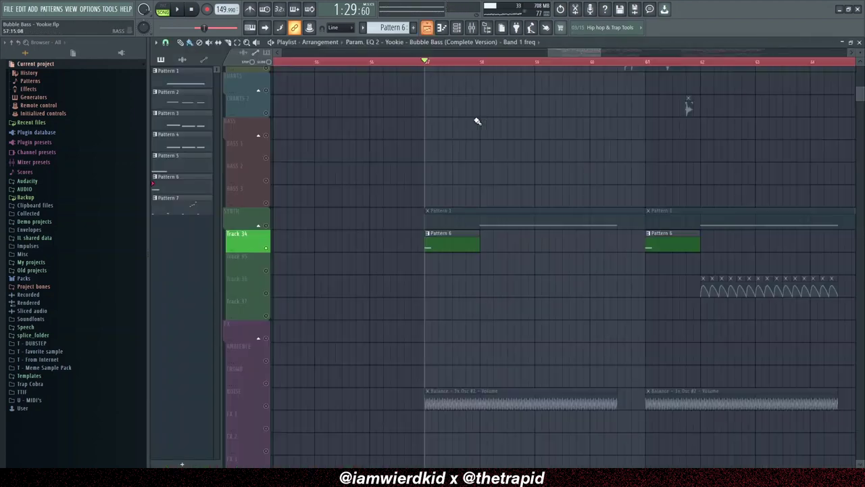
Step: Solo the 808 BASS track holding the Pattern 4 clips in the playlist
{"action": "scroll", "coordinate": [446, 305], "scroll_direction": "down", "scroll_amount": 1}
{"action": "scroll", "coordinate": [467, 284], "scroll_direction": "up", "scroll_amount": 6}
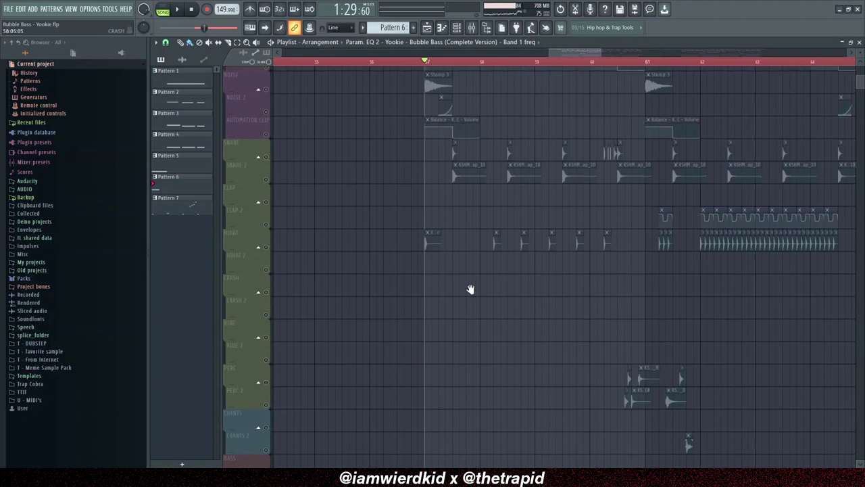
{"action": "scroll", "coordinate": [470, 289], "scroll_direction": "up", "scroll_amount": 4}
{"action": "left_click", "coordinate": [268, 181]}
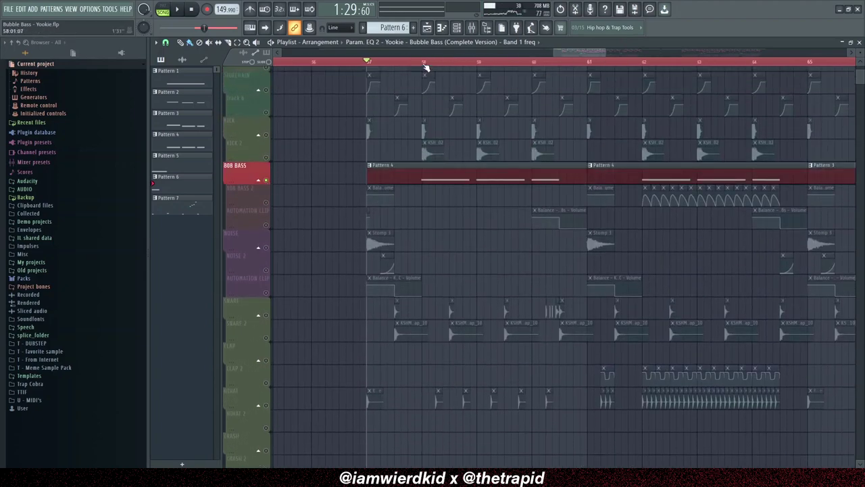
Step: Audition the 808 channel from the channel rack and show its 3x Osc volume envelope and oscillator settings
{"action": "key", "text": "F6"}
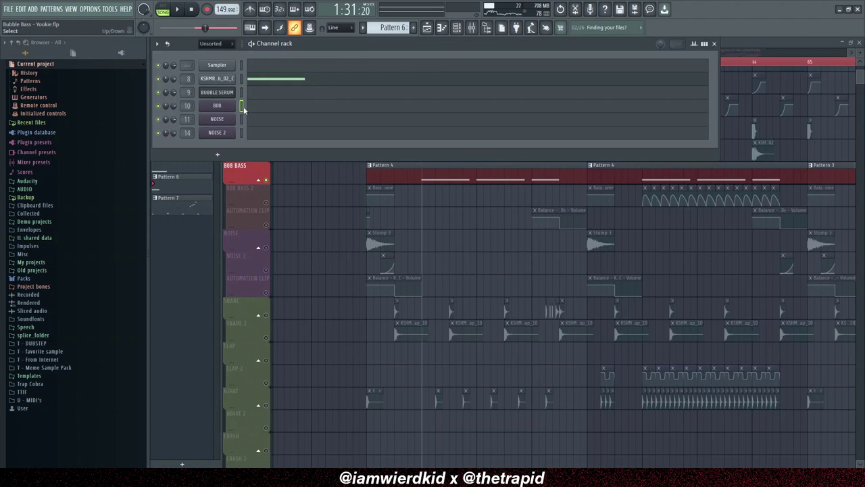
{"action": "key", "text": "x"}
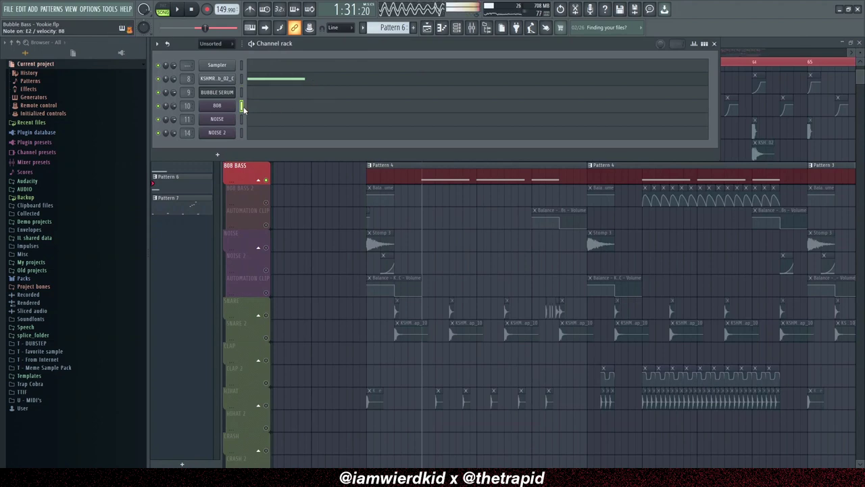
{"action": "left_click", "coordinate": [227, 106]}
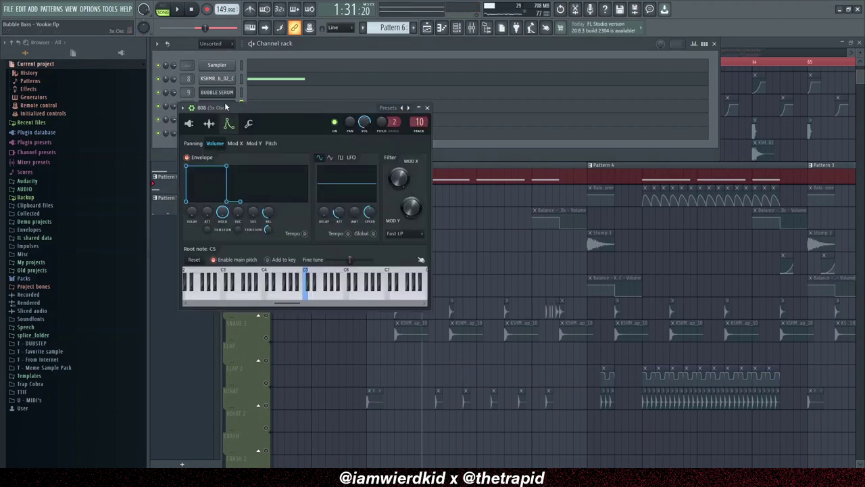
{"action": "left_click", "coordinate": [188, 123]}
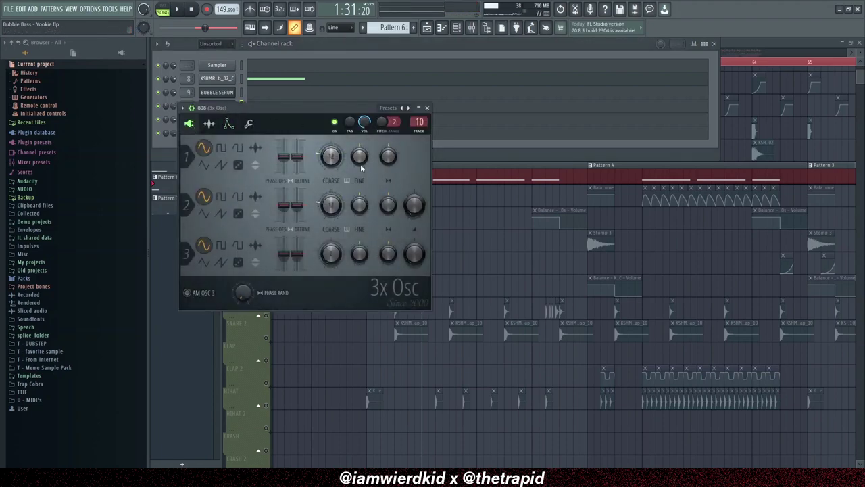
{"action": "left_click_drag", "start_coordinate": [512, 61], "coordinate": [443, 122]}
{"action": "left_click", "coordinate": [585, 121]}
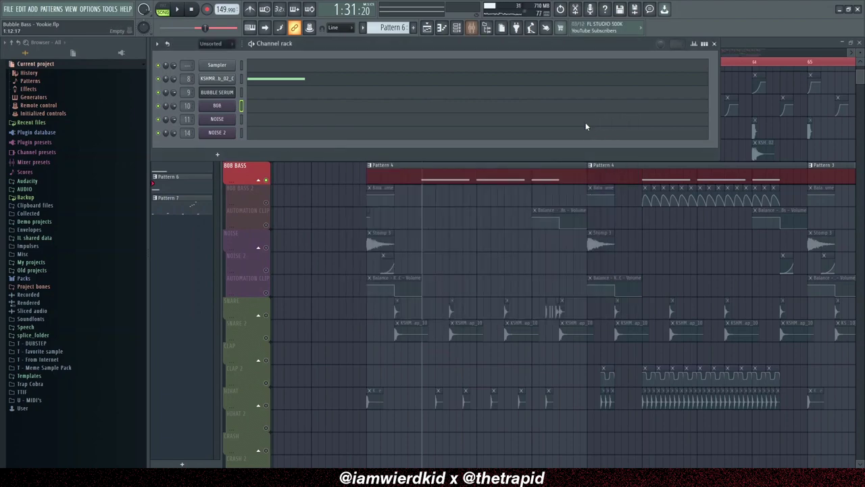
Step: Show the Distortion and Fruity Blood Overdrive settings on the 808's 3x Osc insert in the mixer
{"action": "key", "text": "F9"}
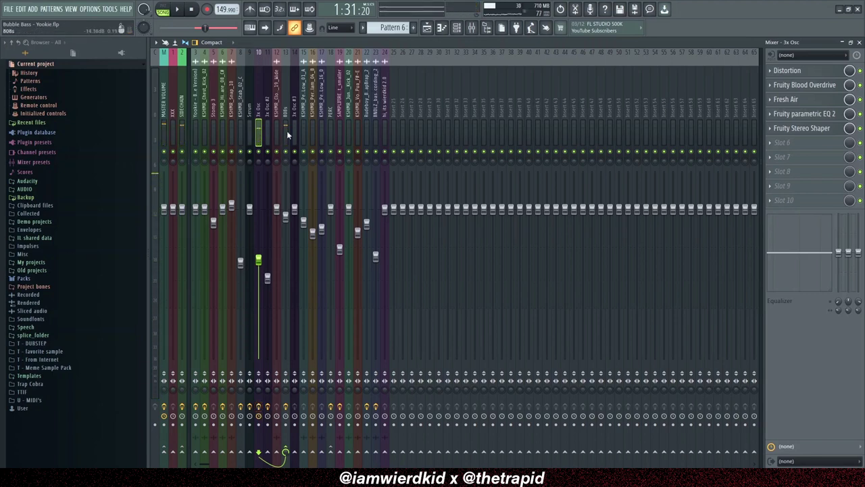
{"action": "left_click", "coordinate": [790, 71]}
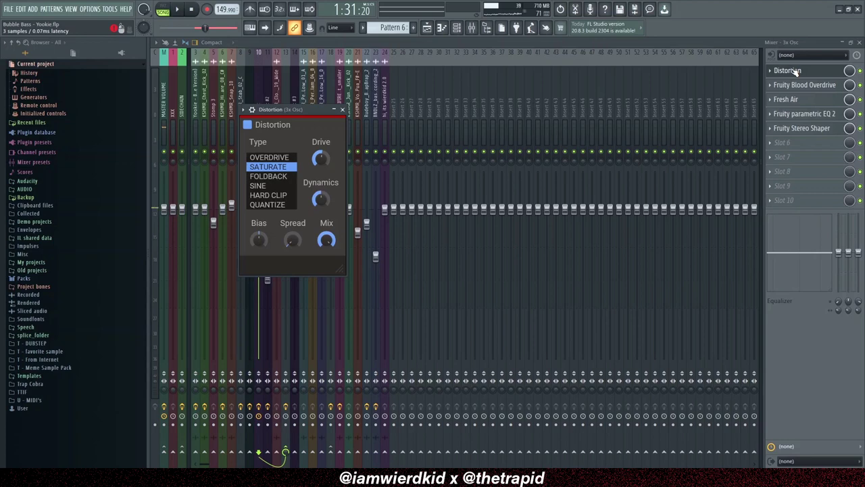
{"action": "left_click", "coordinate": [795, 71]}
{"action": "left_click", "coordinate": [801, 86]}
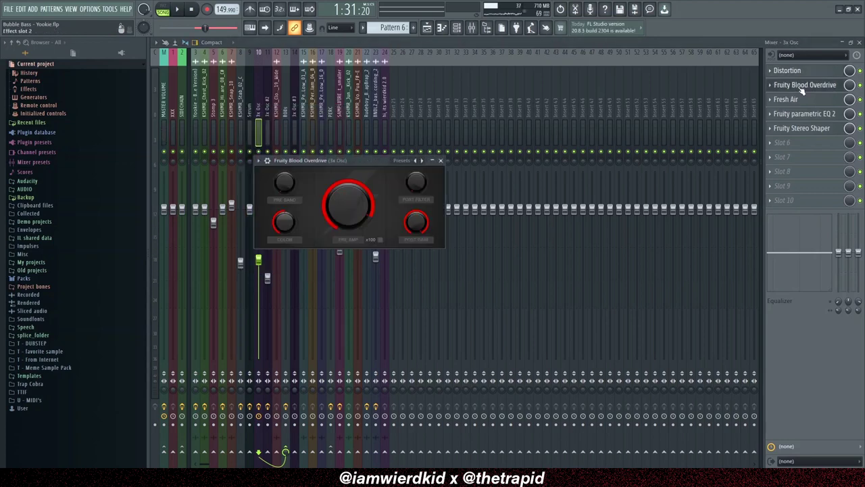
{"action": "left_click", "coordinate": [802, 88]}
Step: Show the Fresh Air settings on the 3x Osc insert and close the plugin
{"action": "left_click", "coordinate": [795, 100]}
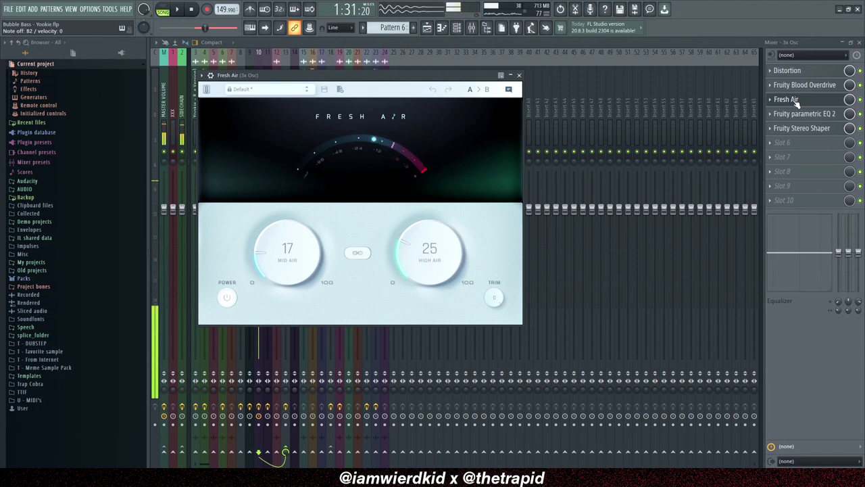
{"action": "left_click", "coordinate": [811, 477]}
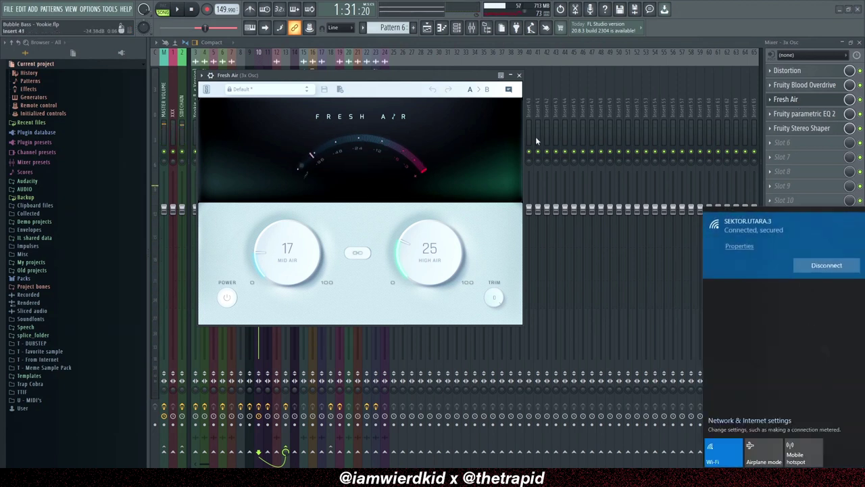
{"action": "left_click_drag", "start_coordinate": [406, 77], "coordinate": [413, 77]}
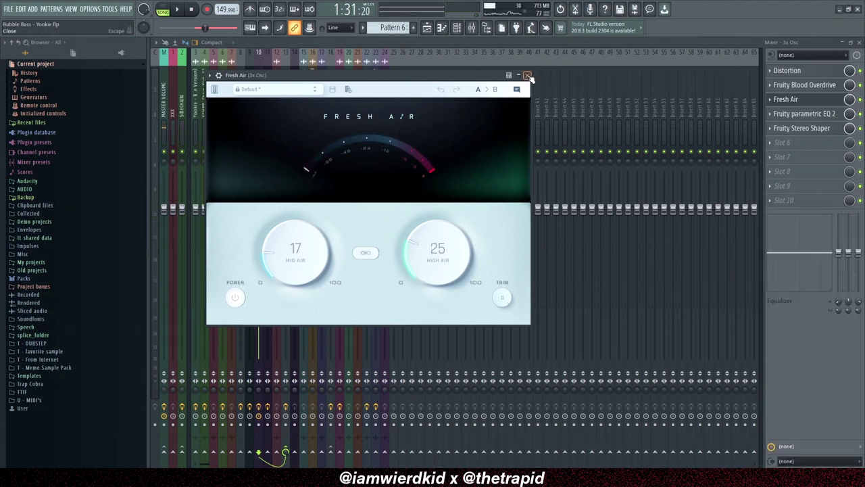
{"action": "left_click_drag", "start_coordinate": [354, 76], "coordinate": [404, 90]}
{"action": "left_click", "coordinate": [577, 90]}
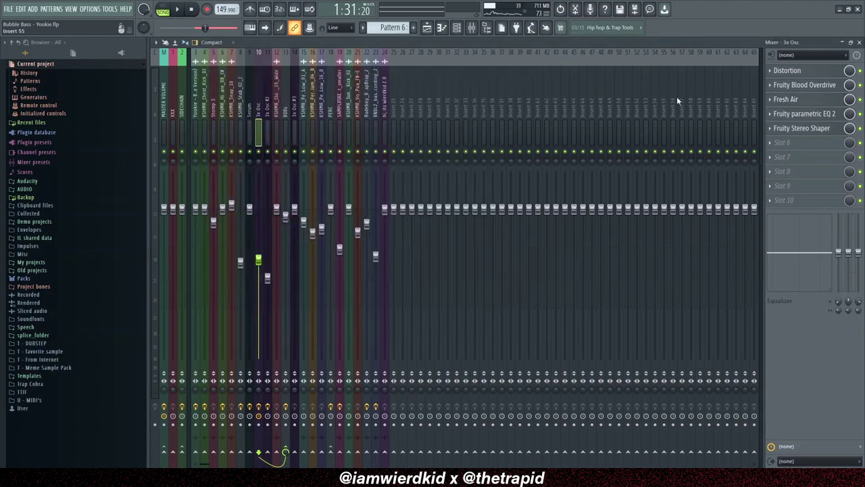
Step: Show the Fruity parametric EQ 2 and Fruity Stereo Shaper settings on the 3x Osc insert
{"action": "left_click", "coordinate": [805, 114]}
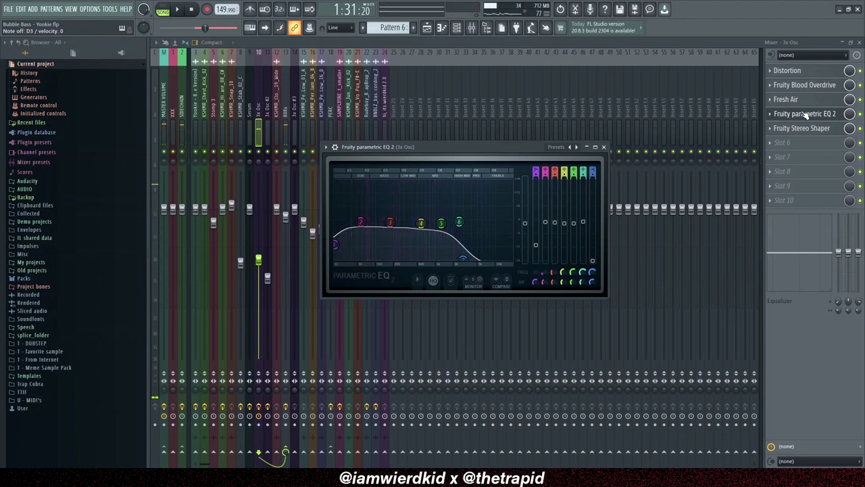
{"action": "left_click", "coordinate": [805, 115]}
{"action": "left_click", "coordinate": [810, 130]}
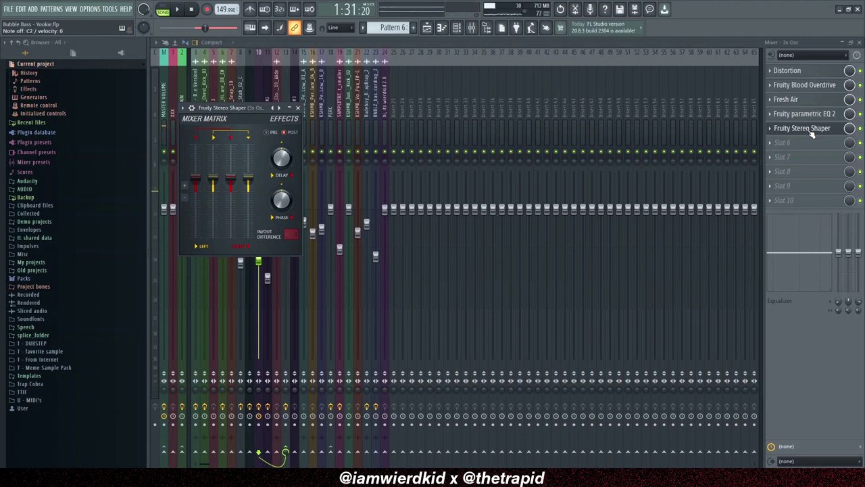
{"action": "left_click", "coordinate": [298, 108]}
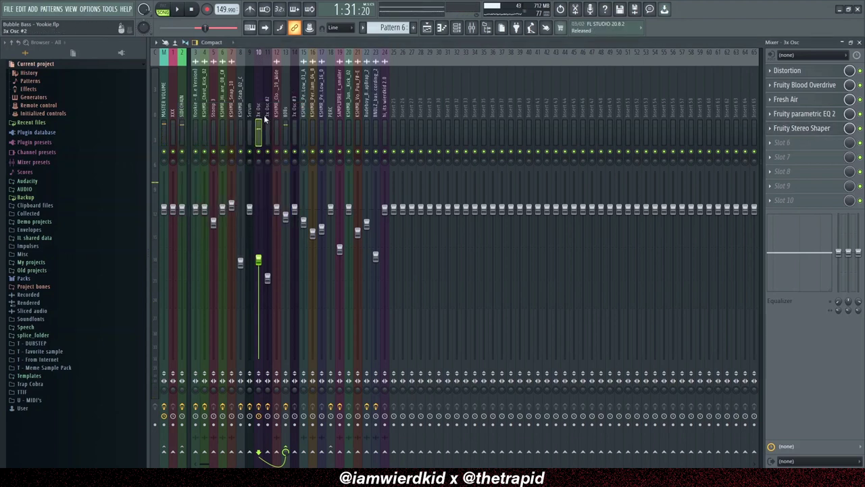
Step: Show the 3x Osc #2 insert's effects chain, and audition the NOISE channel with its 3x Osc oscillator settings open
{"action": "left_click", "coordinate": [249, 111]}
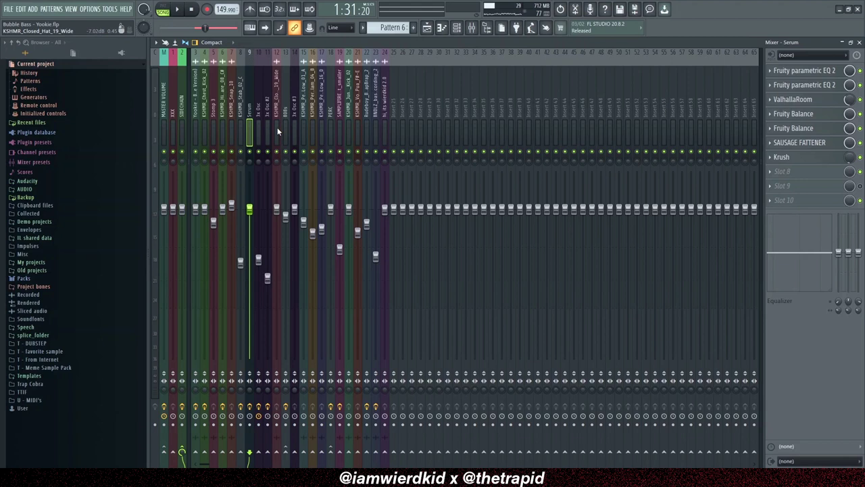
{"action": "left_click", "coordinate": [271, 115]}
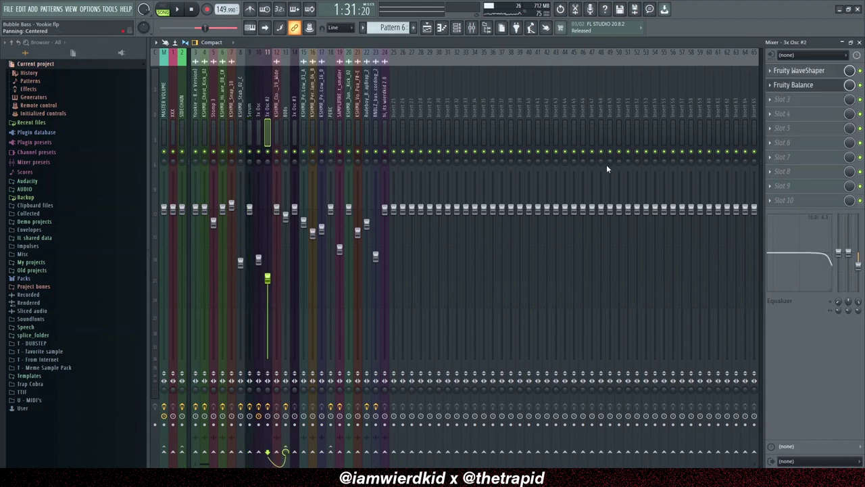
{"action": "key", "text": "F6"}
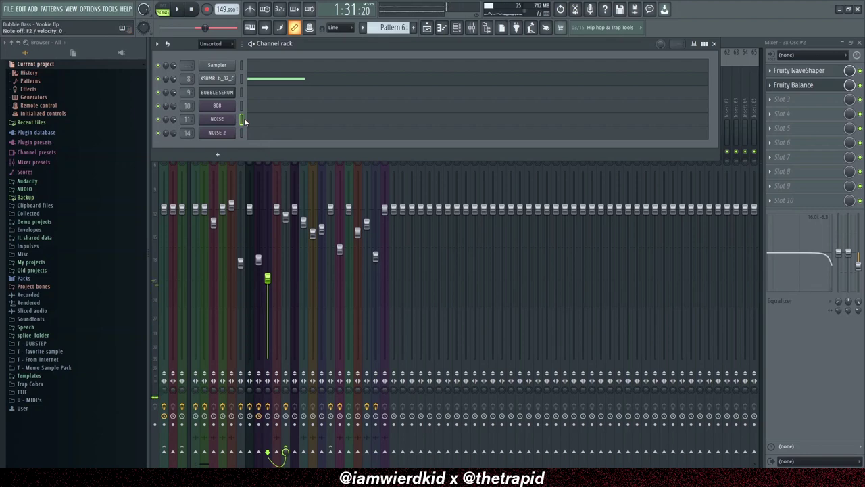
{"action": "left_click", "coordinate": [217, 119]}
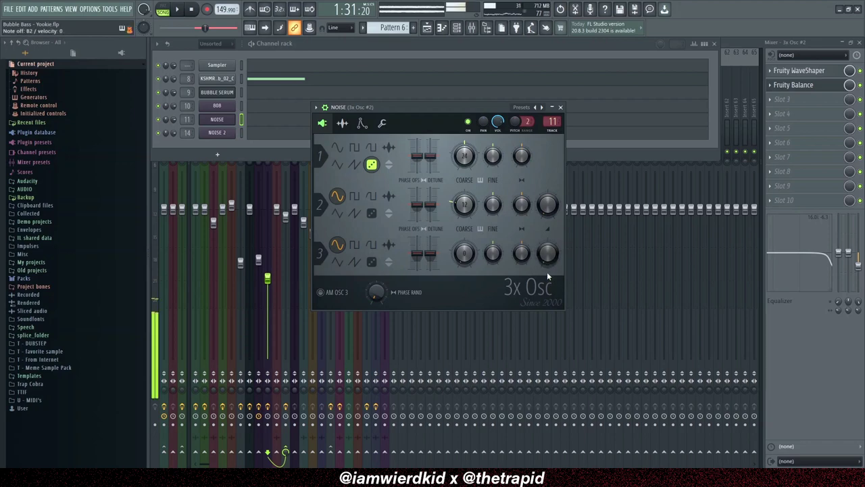
{"action": "left_click", "coordinate": [560, 108]}
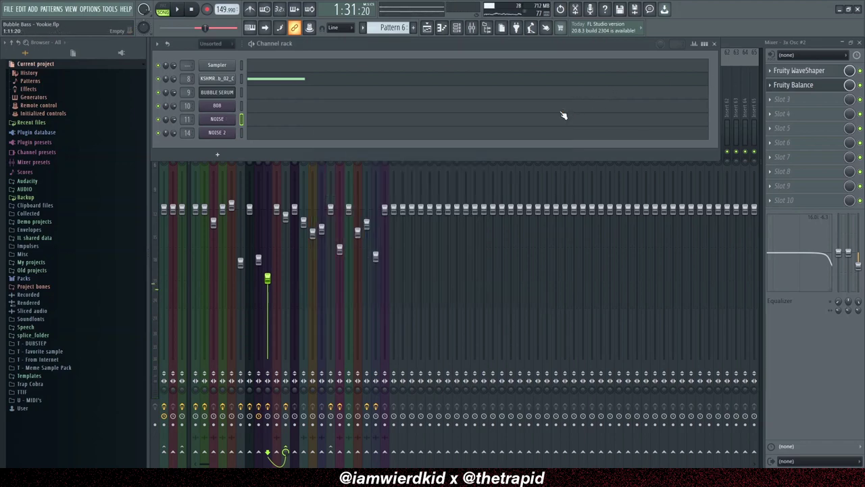
Step: Audition the NOISE 2 channel with its 3x Osc oscillator settings open, and close the channel rack
{"action": "left_click", "coordinate": [217, 133]}
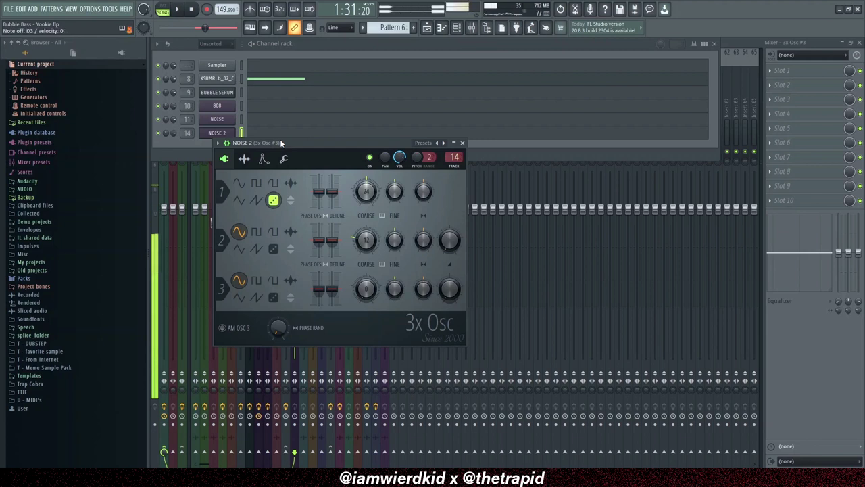
{"action": "left_click", "coordinate": [463, 142]}
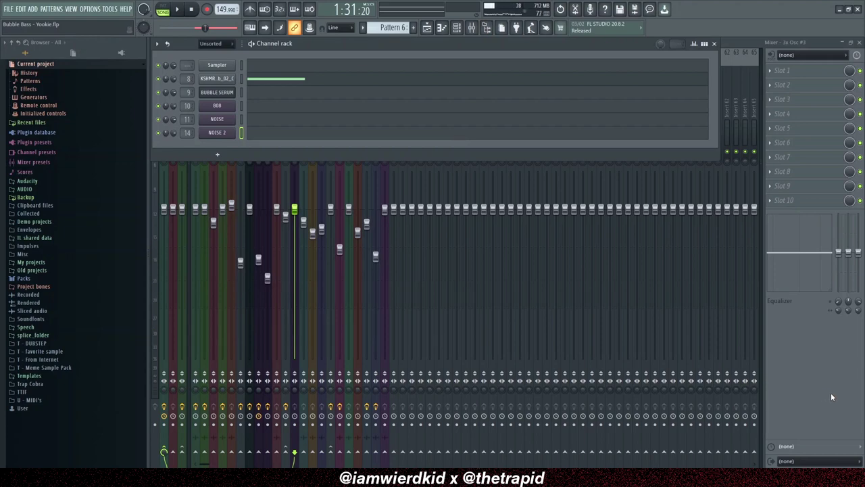
{"action": "key", "text": "F6"}
Step: Return to the playlist and place the playback position at bar 62
{"action": "key", "text": "F5"}
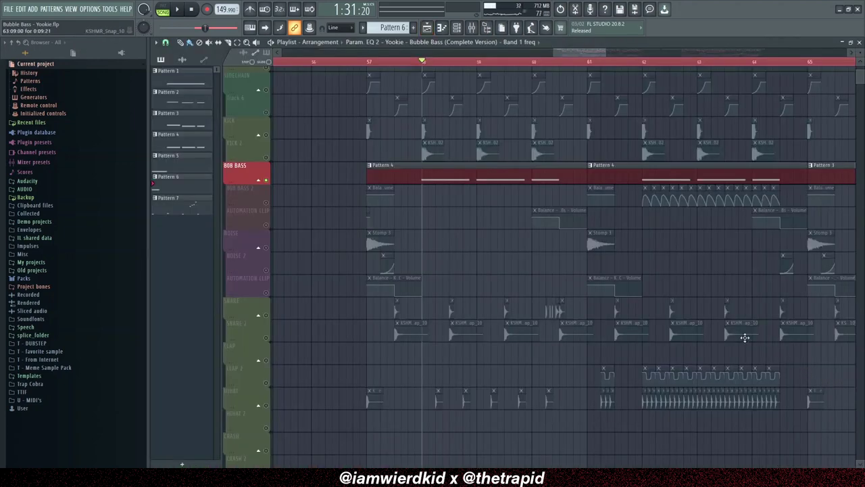
{"action": "scroll", "coordinate": [744, 337], "scroll_direction": "down", "scroll_amount": 10}
{"action": "scroll", "coordinate": [690, 346], "scroll_direction": "down", "scroll_amount": 6}
{"action": "scroll", "coordinate": [694, 346], "scroll_direction": "up", "scroll_amount": 10}
{"action": "left_click_drag", "start_coordinate": [592, 355], "coordinate": [453, 399]}
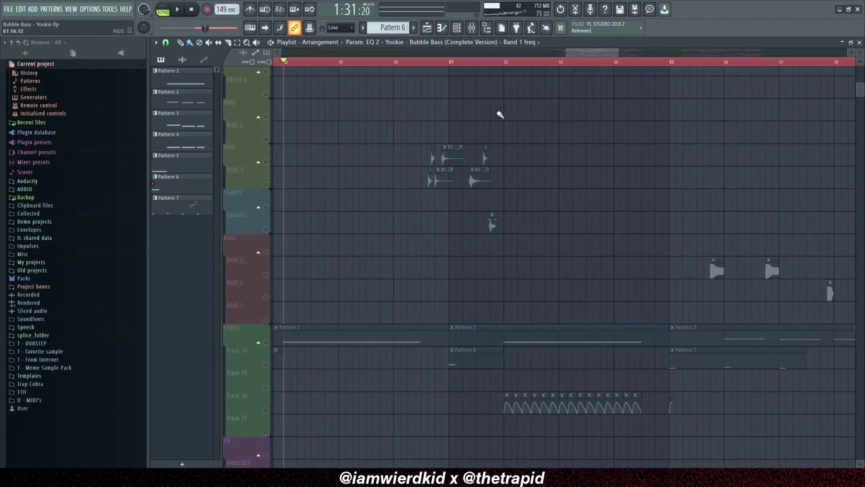
{"action": "left_click", "coordinate": [508, 62]}
Step: Unmute the SYNTH track, Track 34 and the automation clips on Track 36 in the playlist
{"action": "scroll", "coordinate": [313, 271], "scroll_direction": "down", "scroll_amount": 5}
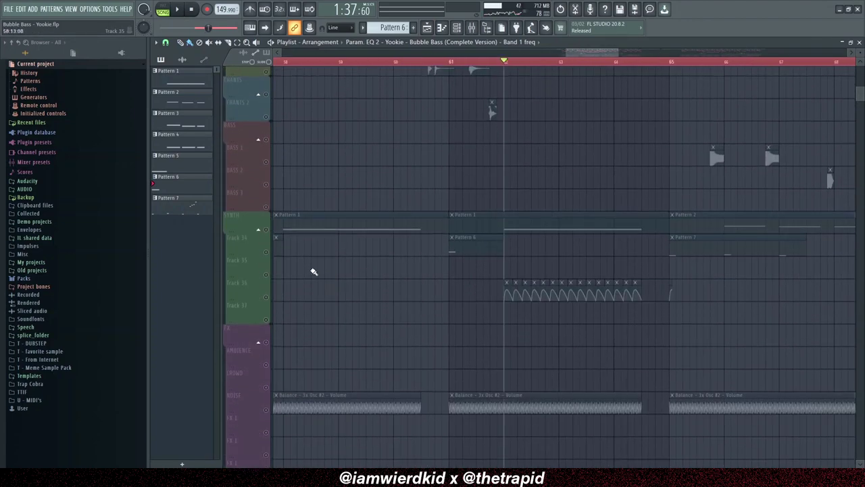
{"action": "left_click", "coordinate": [268, 231]}
{"action": "left_click", "coordinate": [268, 297]}
{"action": "left_click", "coordinate": [266, 252]}
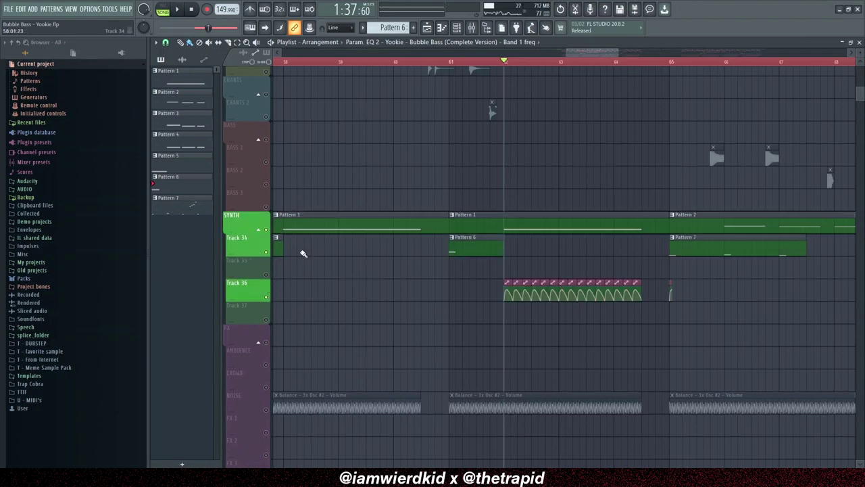
Step: Examine how the synth, stab and automation clips are laid out across the whole playlist arrangement
{"action": "left_click_drag", "start_coordinate": [678, 296], "coordinate": [604, 315]}
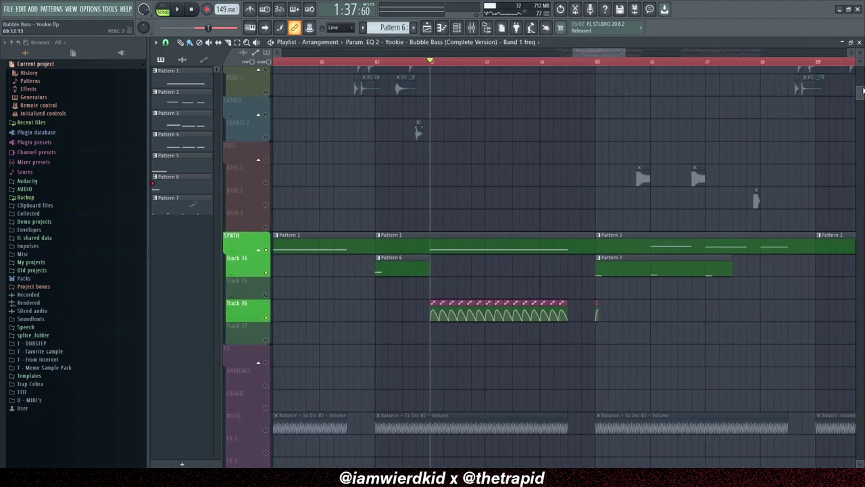
{"action": "left_click_drag", "start_coordinate": [861, 52], "coordinate": [861, 57]}
{"action": "left_click_drag", "start_coordinate": [574, 183], "coordinate": [802, 246]}
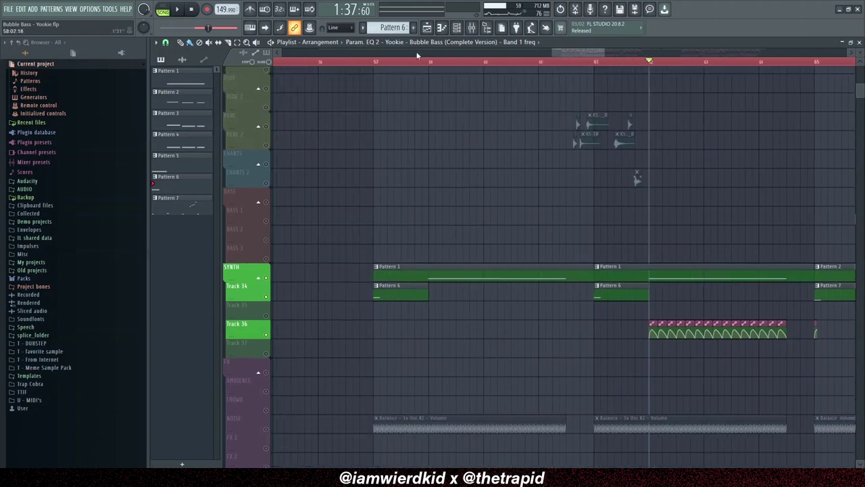
{"action": "scroll", "coordinate": [777, 62], "scroll_direction": "down", "scroll_amount": 2}
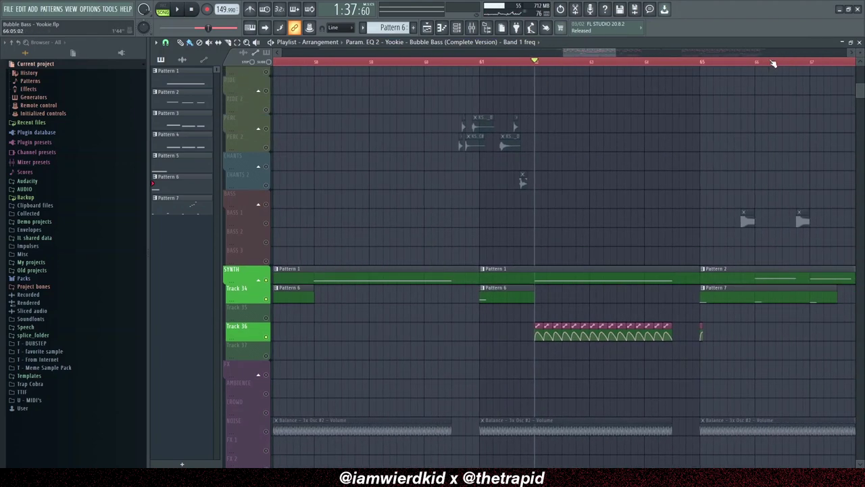
{"action": "scroll", "coordinate": [775, 64], "scroll_direction": "down", "scroll_amount": 5}
{"action": "left_click_drag", "start_coordinate": [669, 234], "coordinate": [385, 466]}
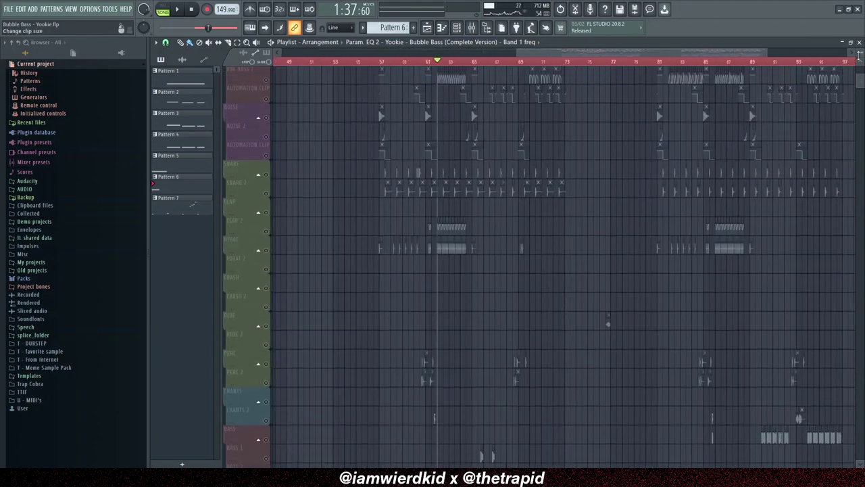
{"action": "left_click_drag", "start_coordinate": [859, 57], "coordinate": [849, 75]}
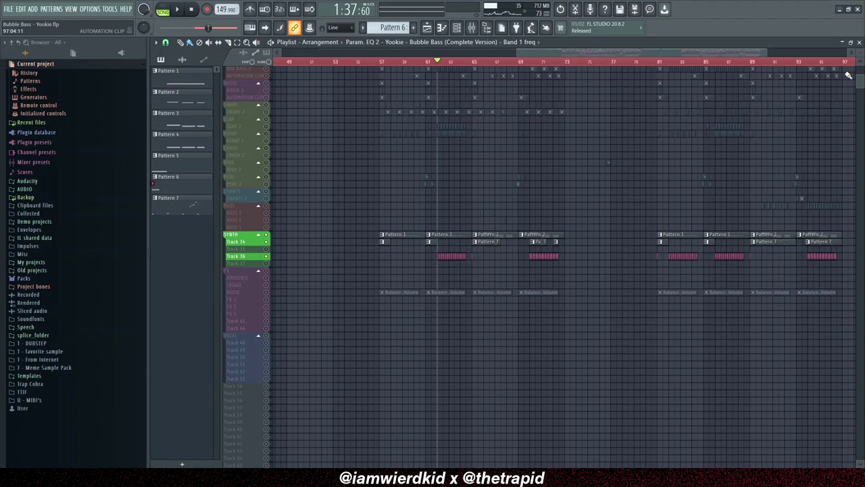
Step: Switch to OBS and stop the screen recording
{"action": "left_click", "coordinate": [386, 477]}
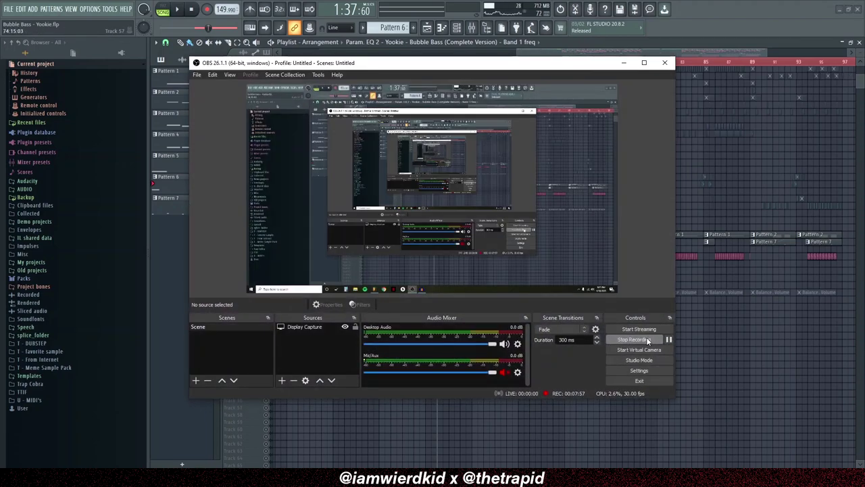
{"action": "left_click", "coordinate": [646, 339]}
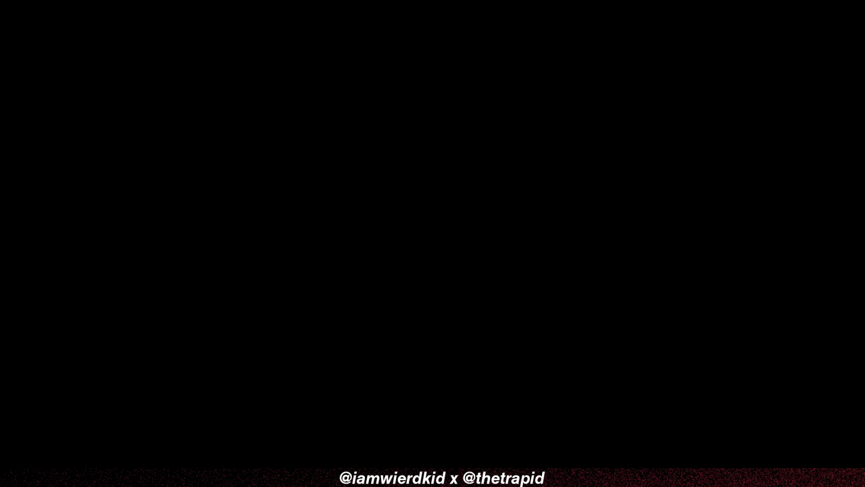